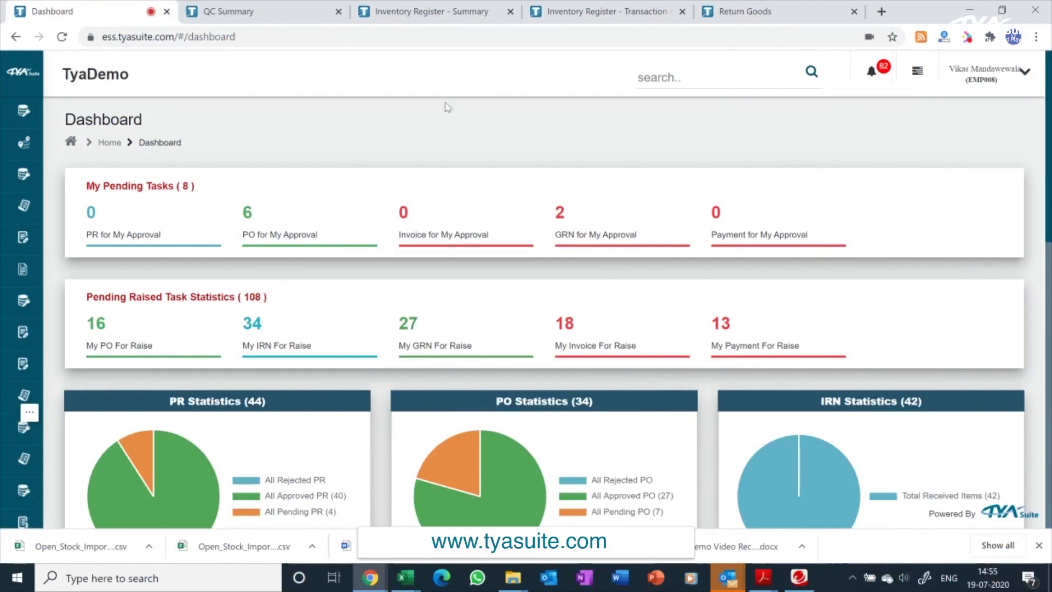
# Open the Add QC list under Quality Check and start a GRN for the record with IRN number 31
pyautogui.moveTo(22, 241)
pyautogui.click(80, 372)
pyautogui.click(71, 401)
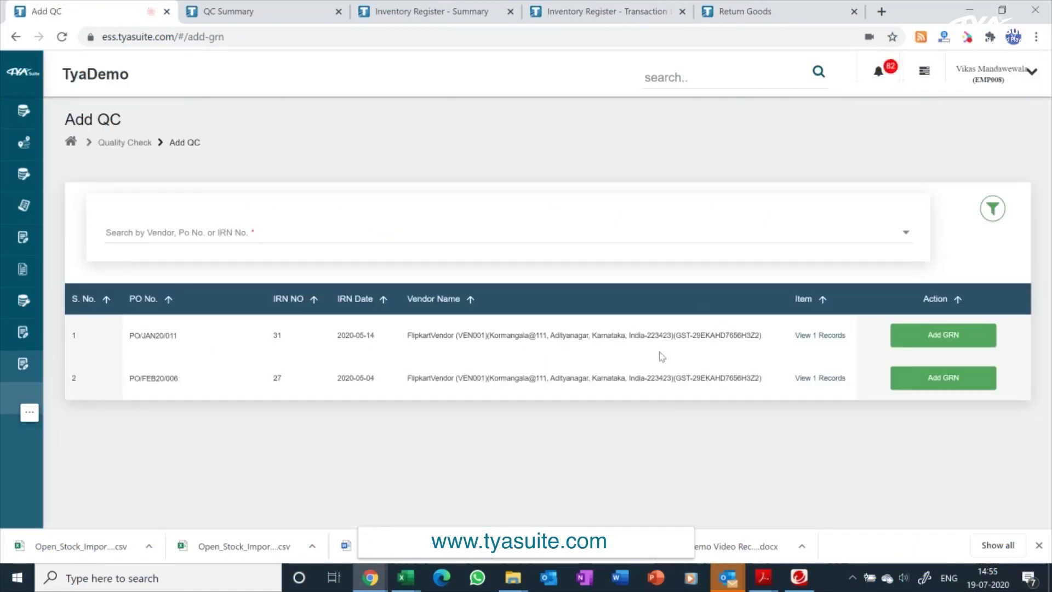
pyautogui.click(970, 344)
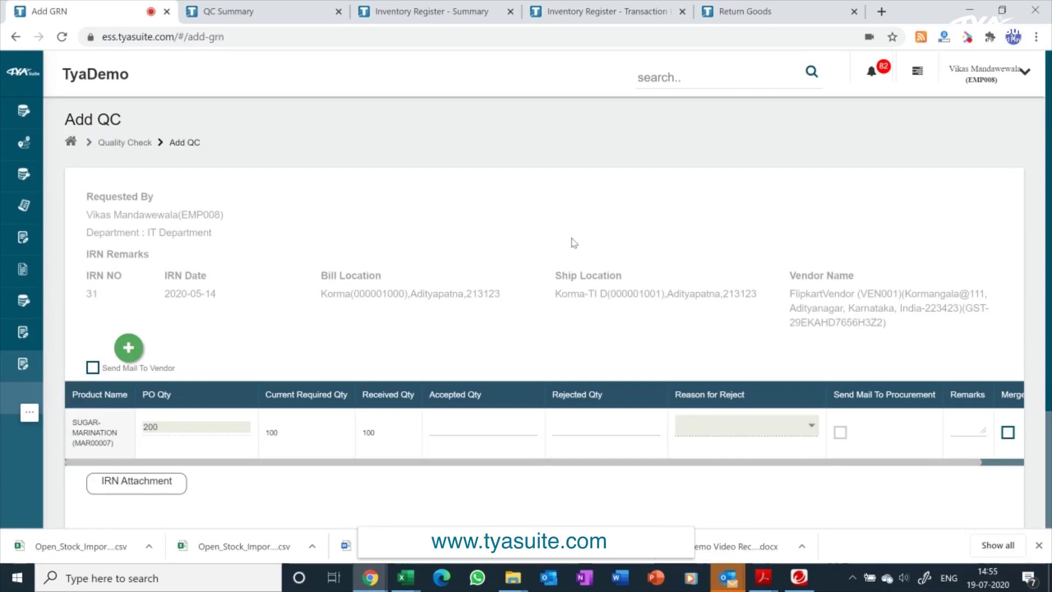
# Enter an accepted quantity of 100 for the SUGAR-MARINATION product, then approve and close the GRN and confirm saving it
pyautogui.scroll(-2, 573, 243)
pyautogui.click(444, 342)
pyautogui.write('100')
pyautogui.click(526, 422)
pyautogui.scroll(-2, 526, 422)
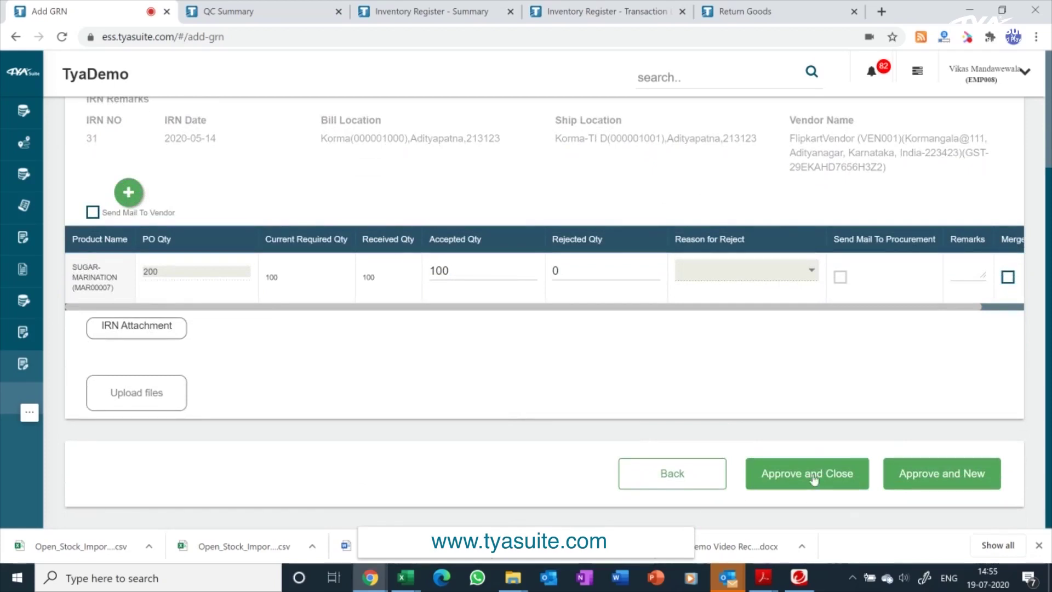
pyautogui.click(814, 479)
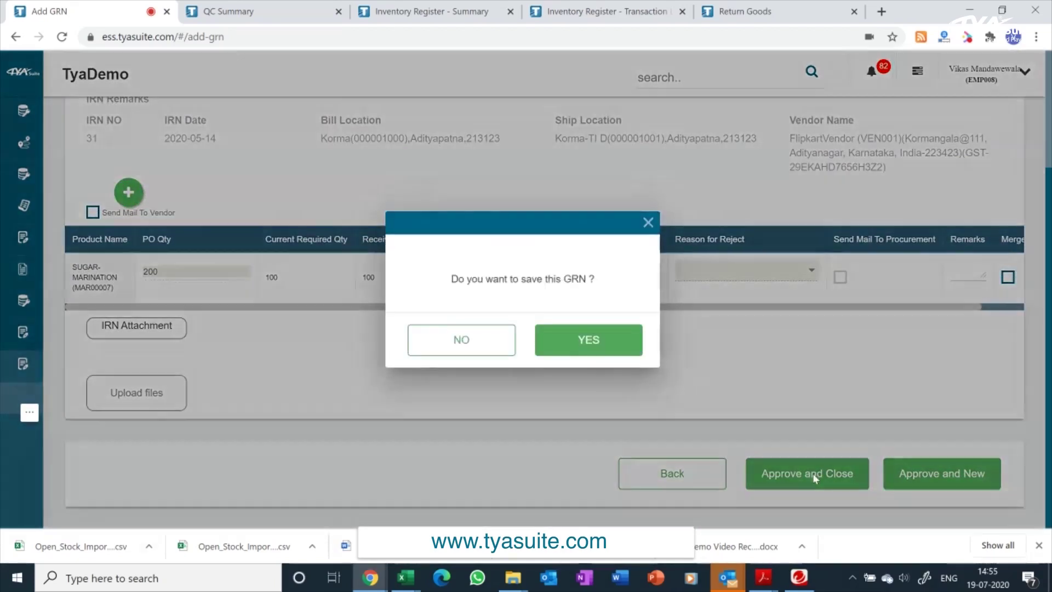
pyautogui.click(591, 341)
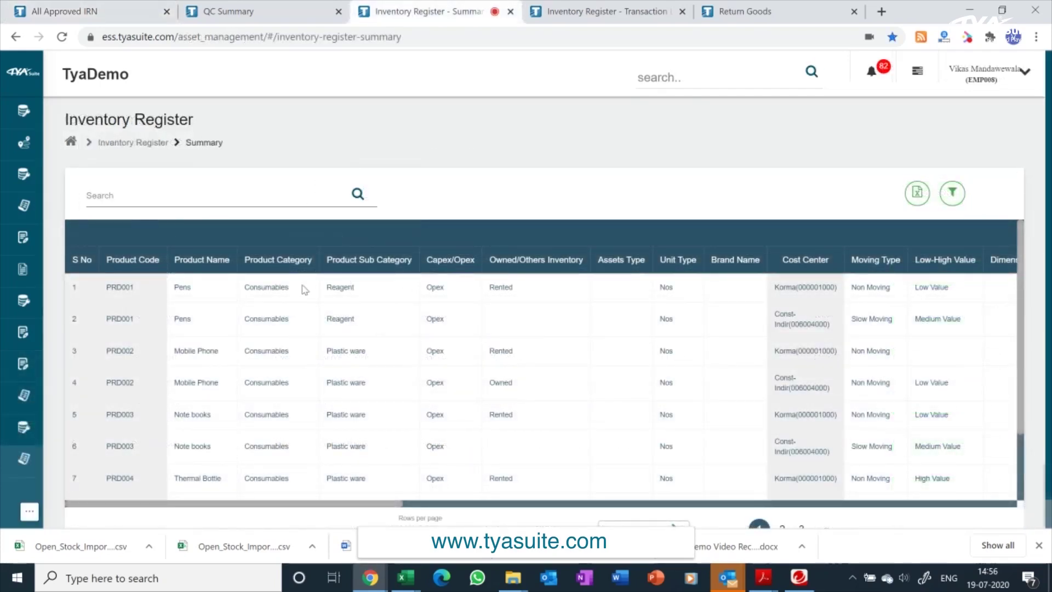
# Examine the stock and price columns of the Inventory Register summary
pyautogui.hscroll(10, 305, 290)
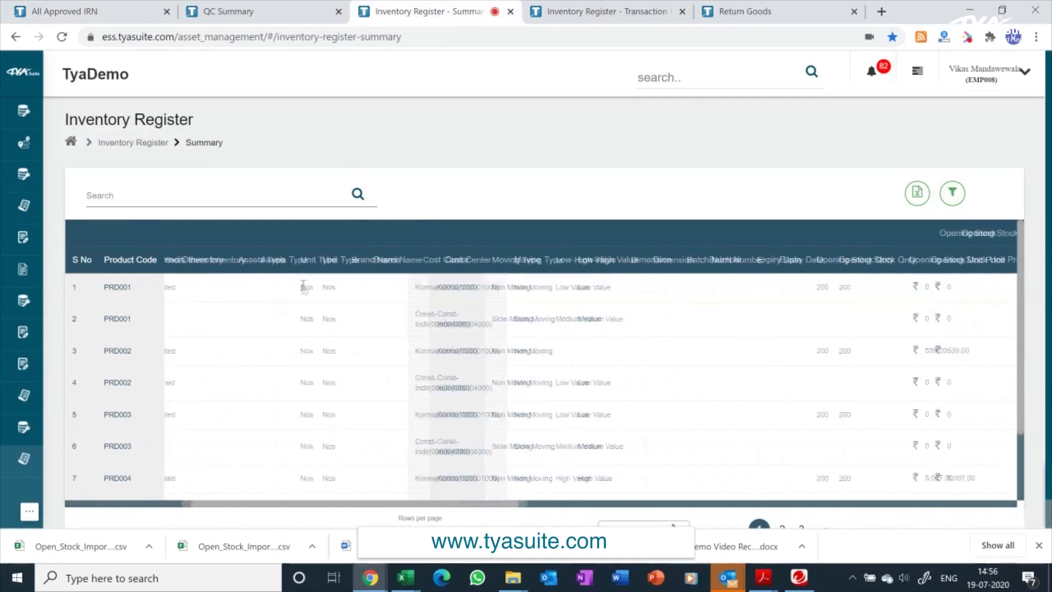
pyautogui.hscroll(3, 304, 289)
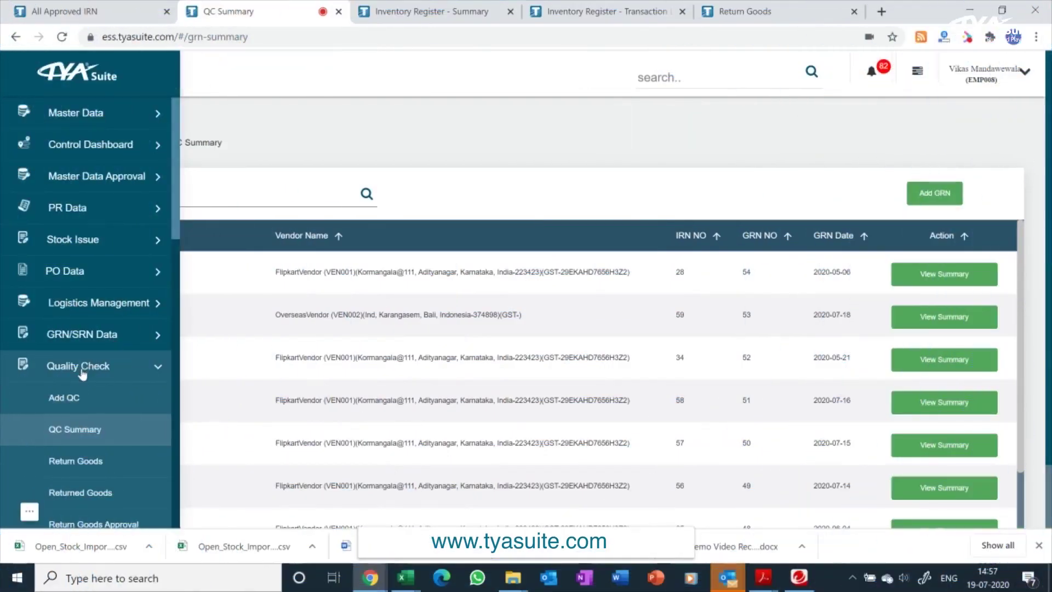
# Open the Raise Direct Invoice form from the Invoice Data section
pyautogui.click(82, 374)
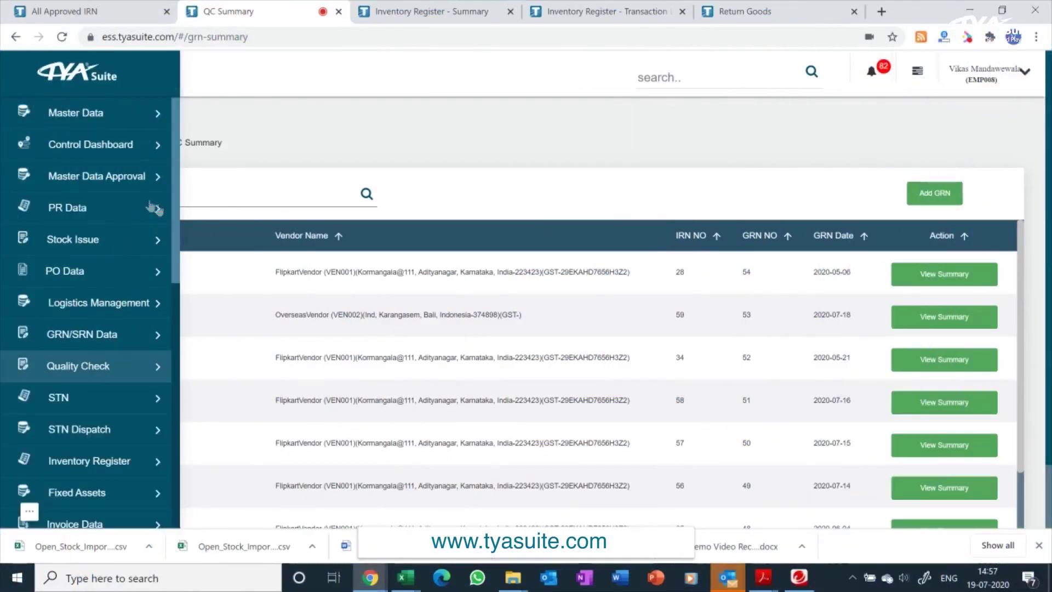
pyautogui.scroll(-3, 169, 289)
pyautogui.click(71, 355)
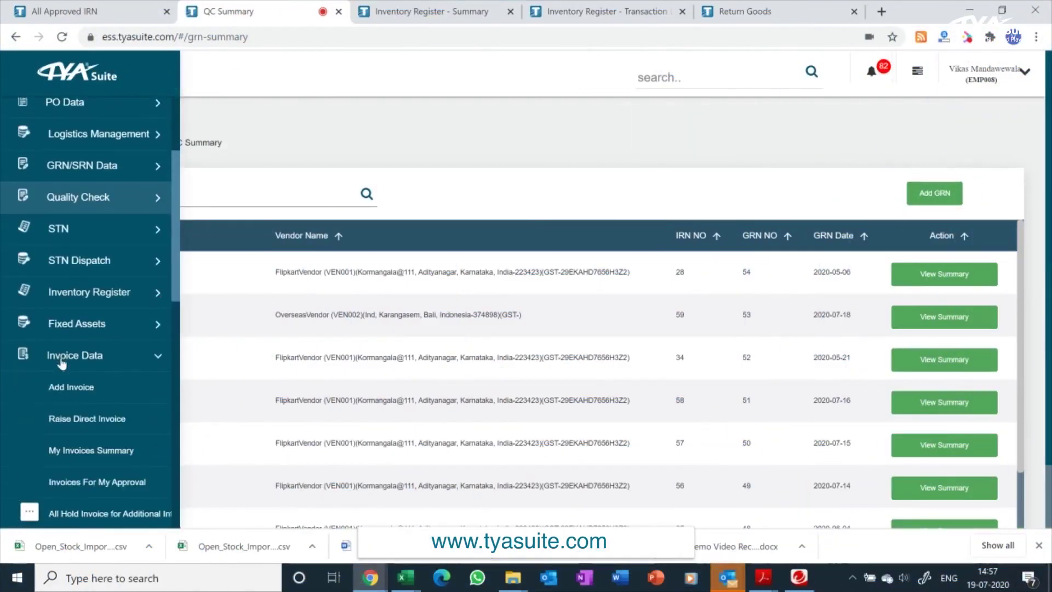
pyautogui.click(76, 419)
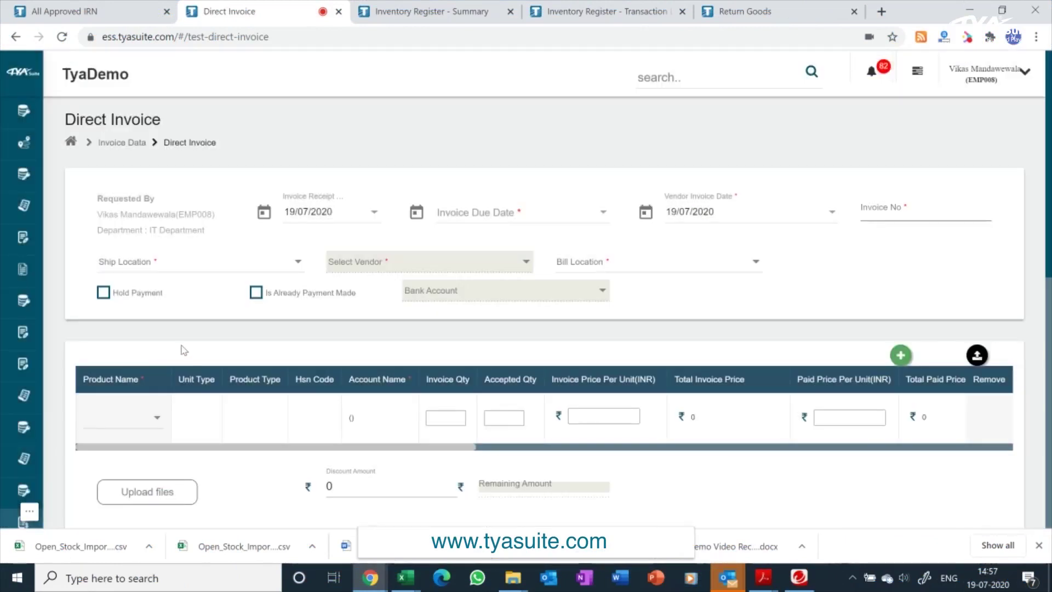
# Set the invoice due date to 20/07/2020, the vendor invoice date to 15/07/2020 and the invoice number to 877877
pyautogui.click(478, 215)
pyautogui.click(451, 440)
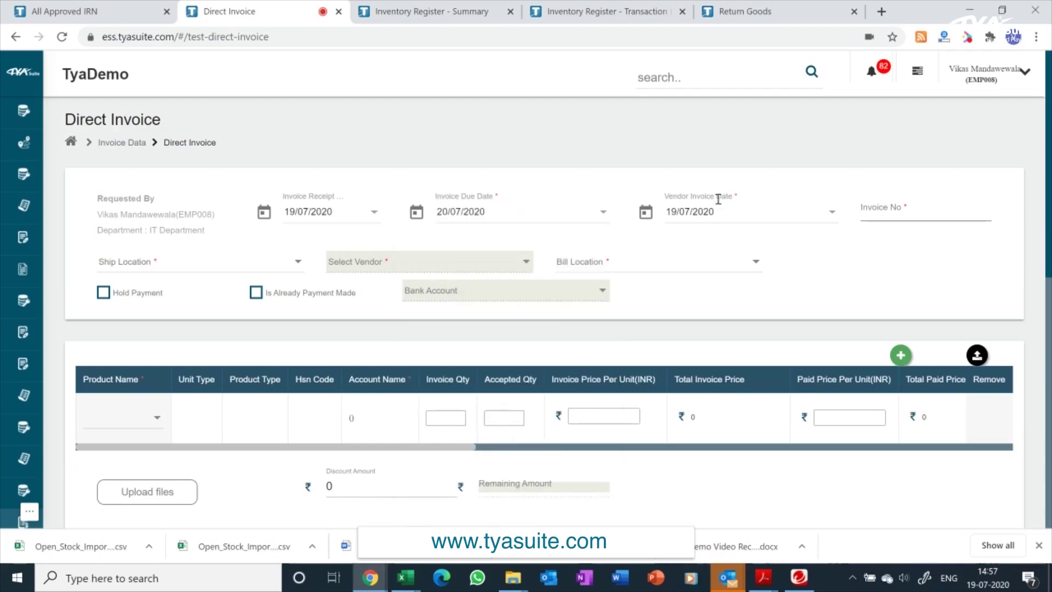
pyautogui.click(711, 217)
pyautogui.click(737, 410)
pyautogui.click(891, 212)
pyautogui.write('877877')
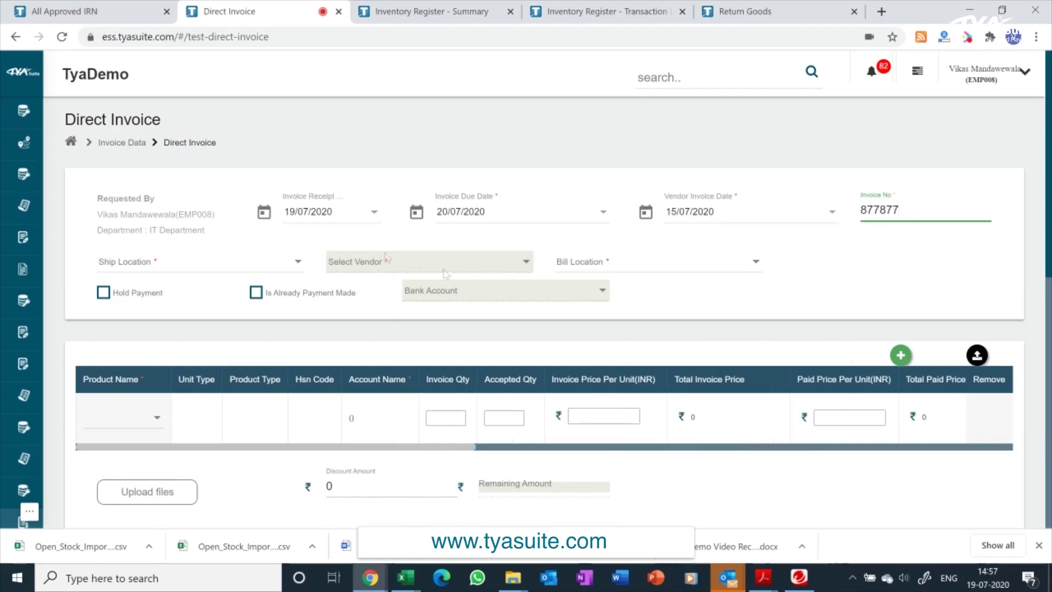
# Choose Korma (000001000) as ship location, FlipkartVendor (VEN001) as vendor and Const-Indir (006004000) as bill location
pyautogui.click(297, 265)
pyautogui.click(172, 303)
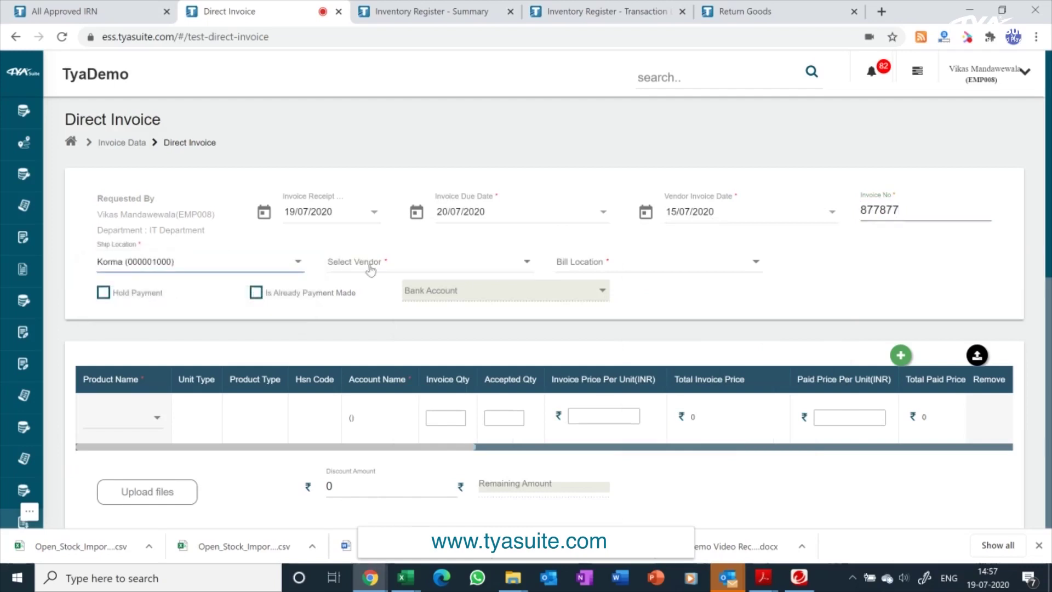
pyautogui.click(376, 264)
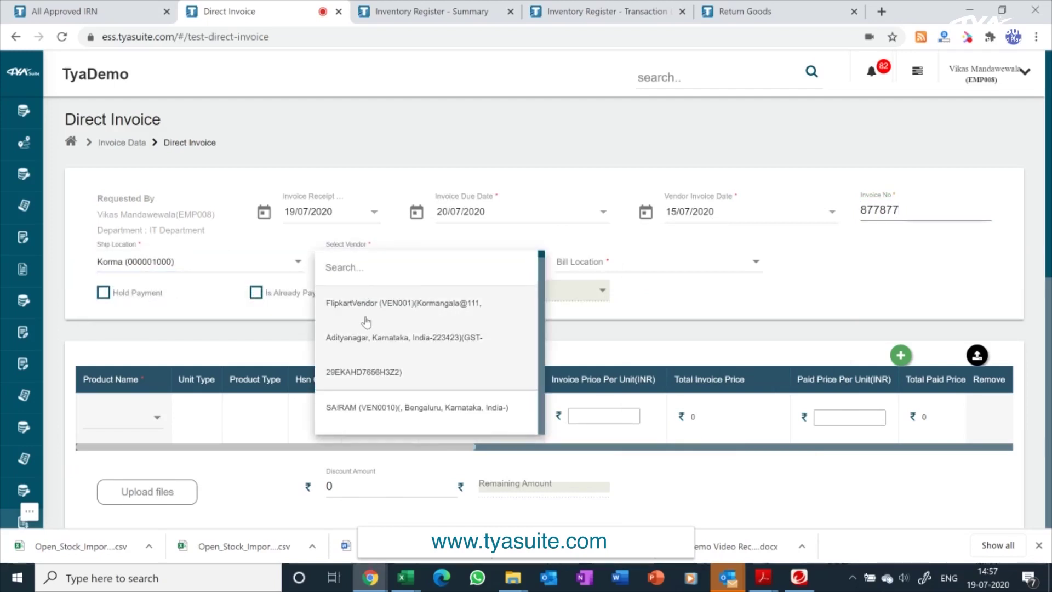
pyautogui.click(367, 322)
pyautogui.click(816, 262)
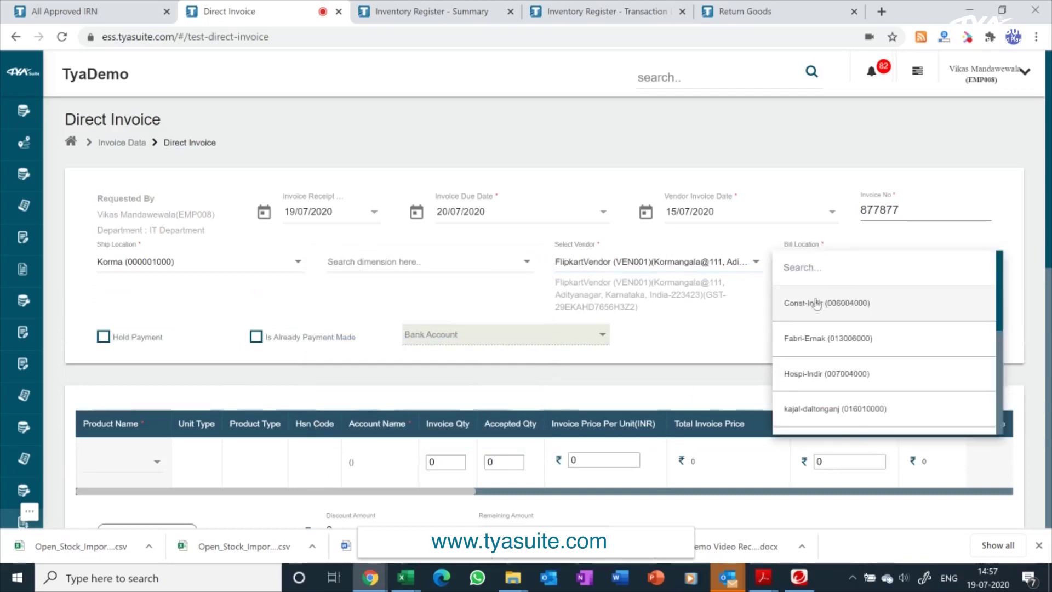
pyautogui.click(817, 304)
# Select LED (PRD037) as the invoice product and set its invoice quantity to 12
pyautogui.scroll(-2, 660, 362)
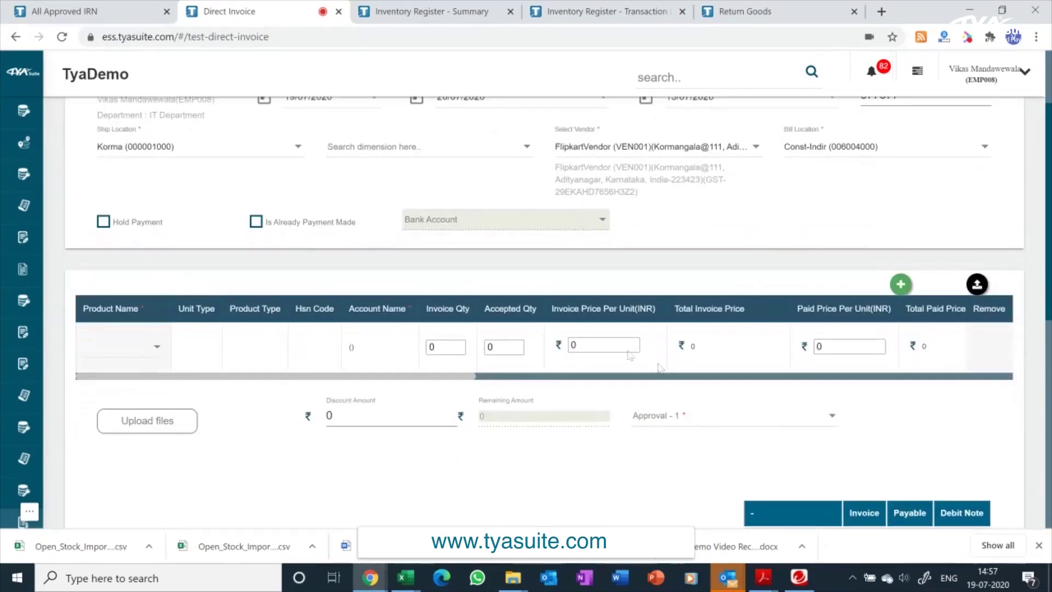
pyautogui.click(132, 353)
pyautogui.click(127, 389)
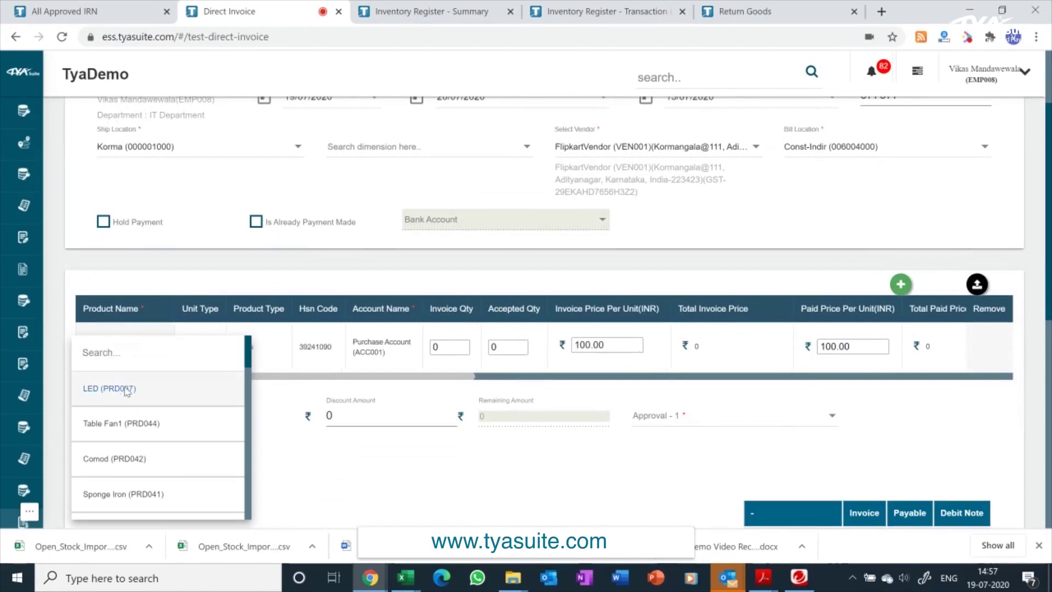
pyautogui.click(445, 347)
pyautogui.write('12')
# Try to add another product row, and view the bulk CSV import options for the product table before dismissing them
pyautogui.click(901, 286)
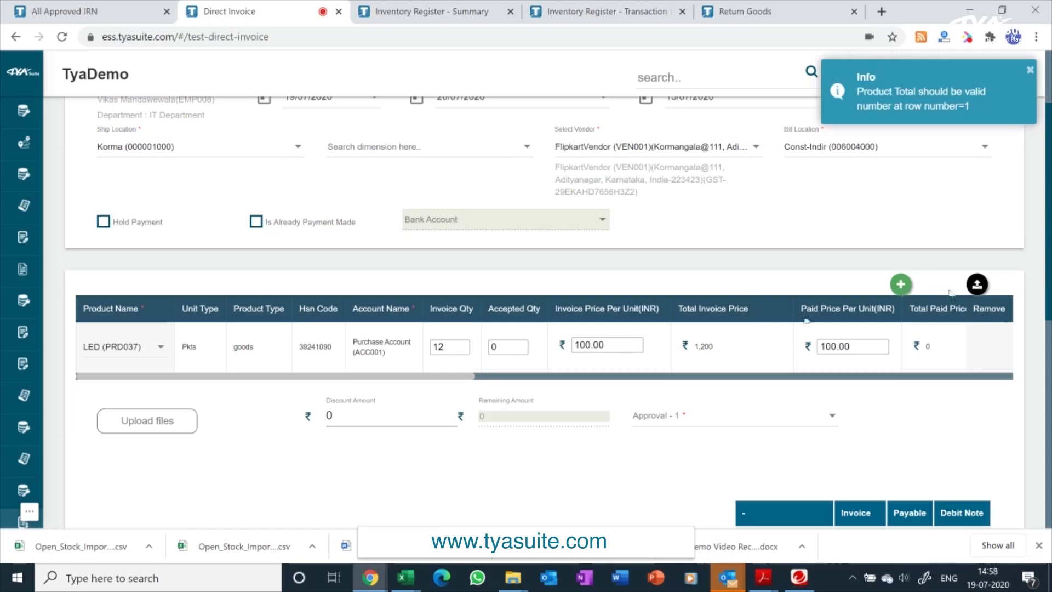
pyautogui.click(977, 285)
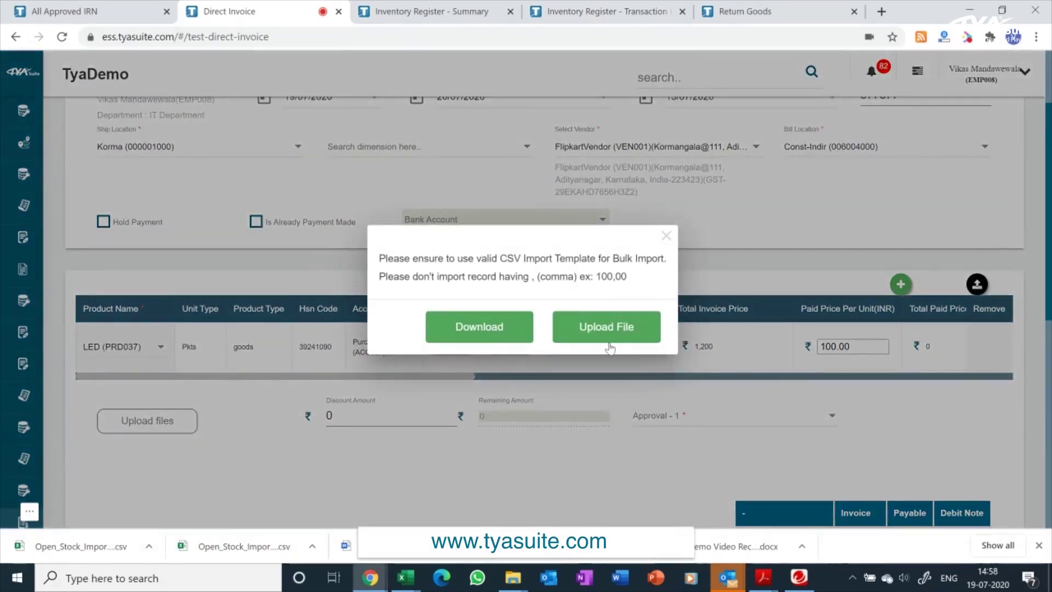
pyautogui.click(666, 237)
# Review the invoice's tax and total table and try to save and close the direct invoice
pyautogui.scroll(-3, 1048, 332)
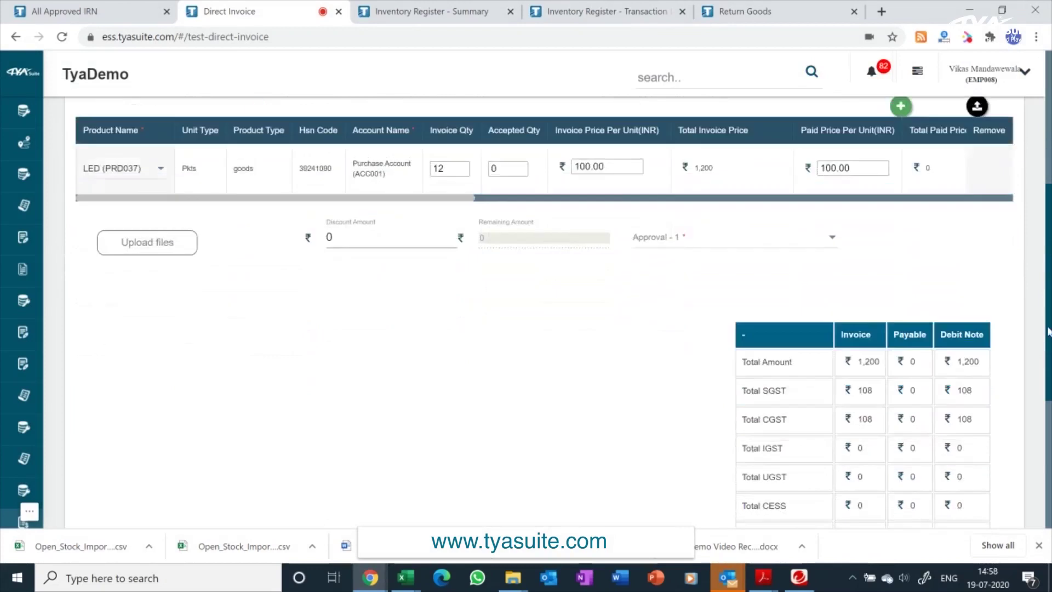
pyautogui.scroll(-5, 1047, 332)
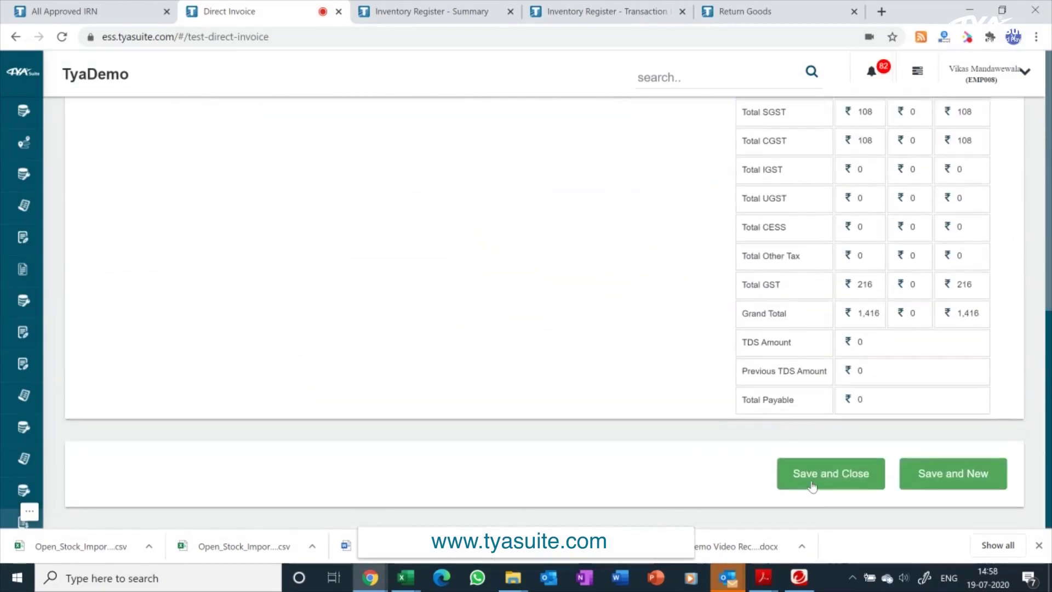
pyautogui.click(812, 485)
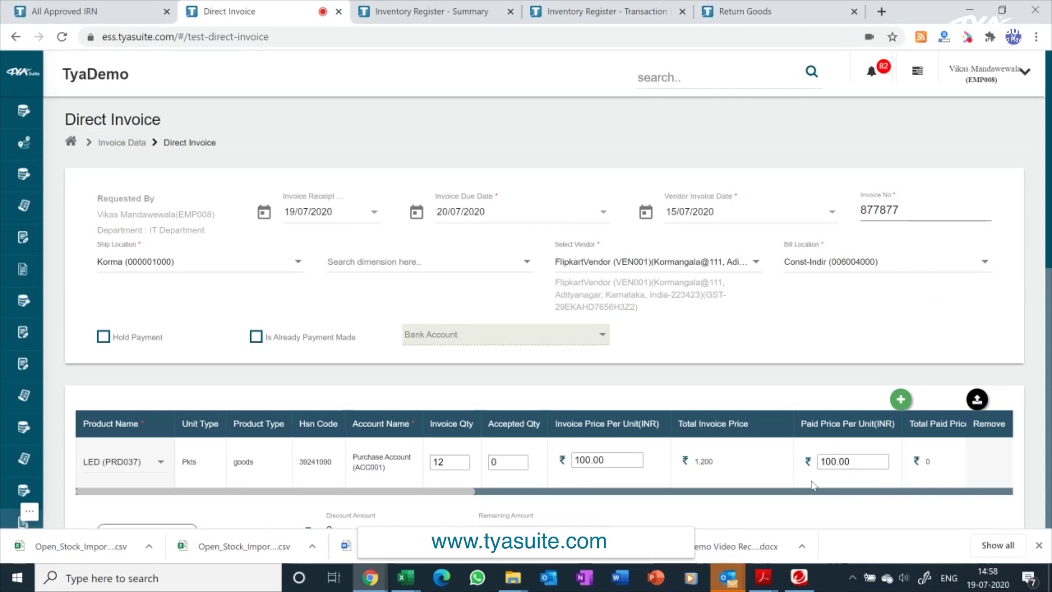
# Open the Add opening stock page of the Inventory Register and select Korma-(000001000) as the cost centre
pyautogui.click(422, 11)
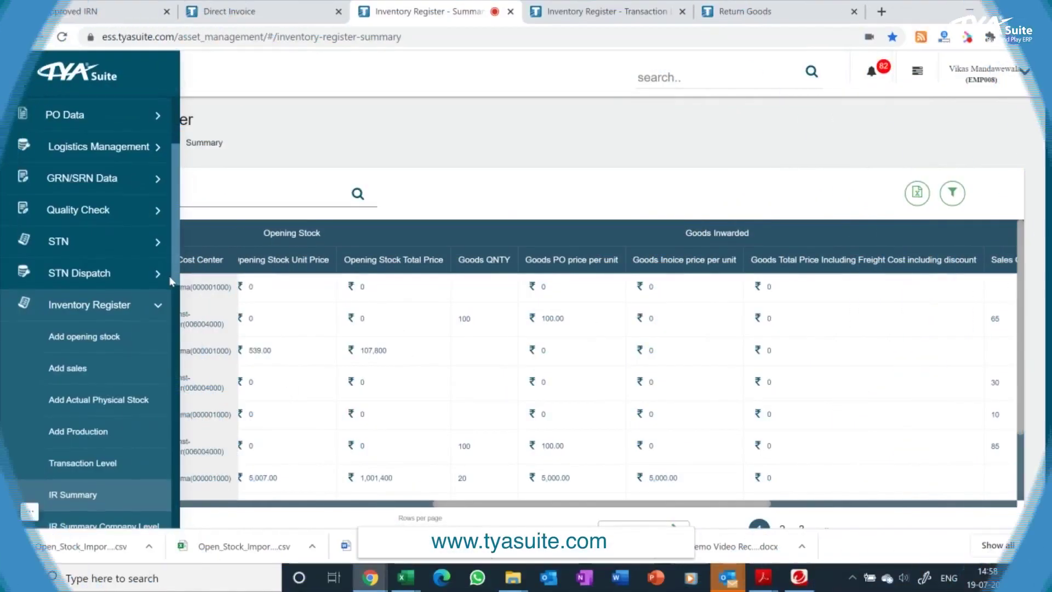
pyautogui.scroll(-1, 169, 281)
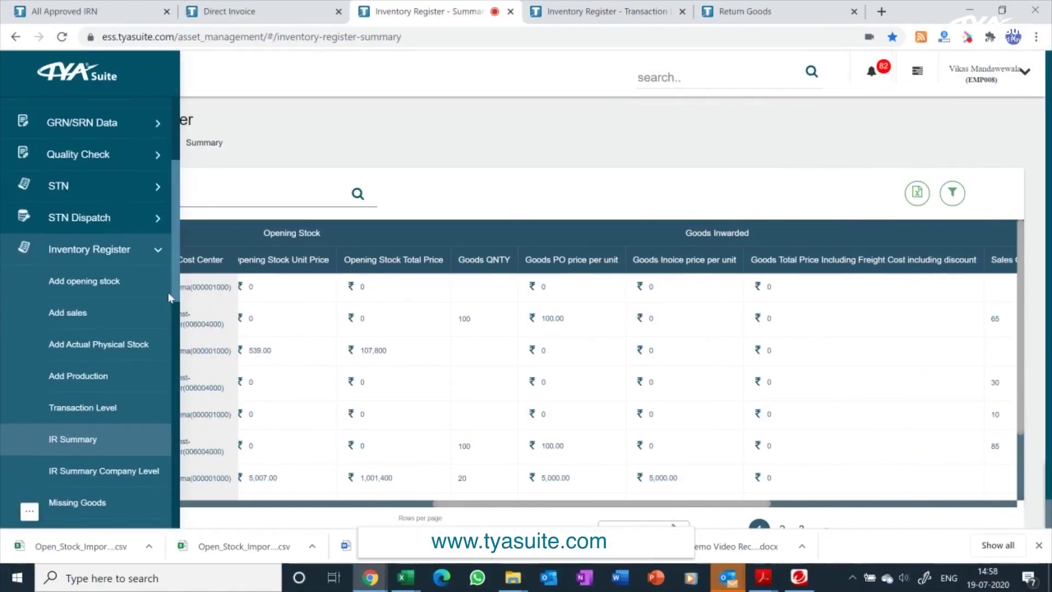
pyautogui.click(69, 285)
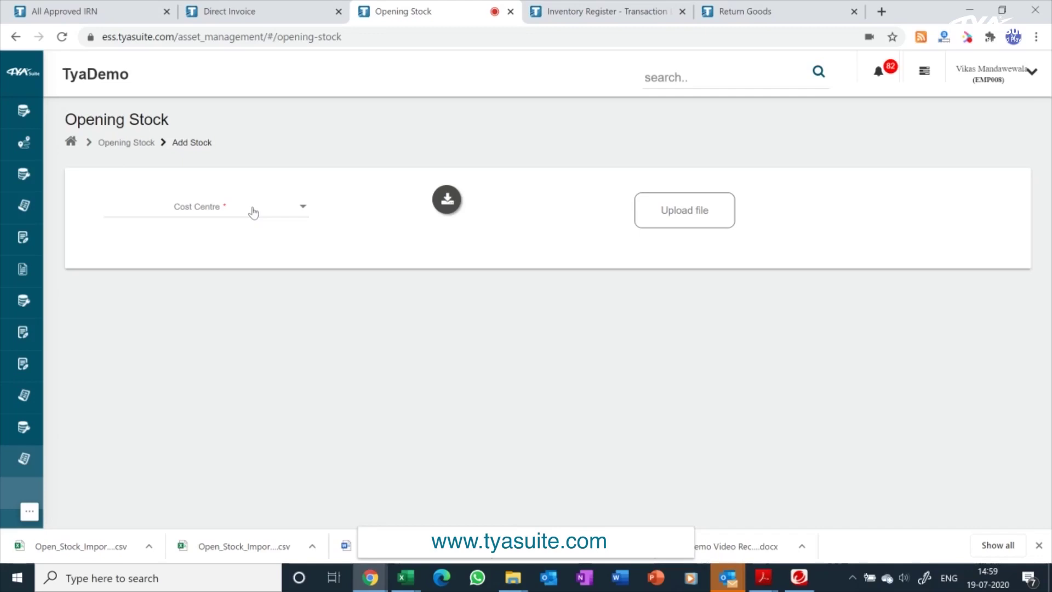
pyautogui.click(183, 207)
pyautogui.click(168, 259)
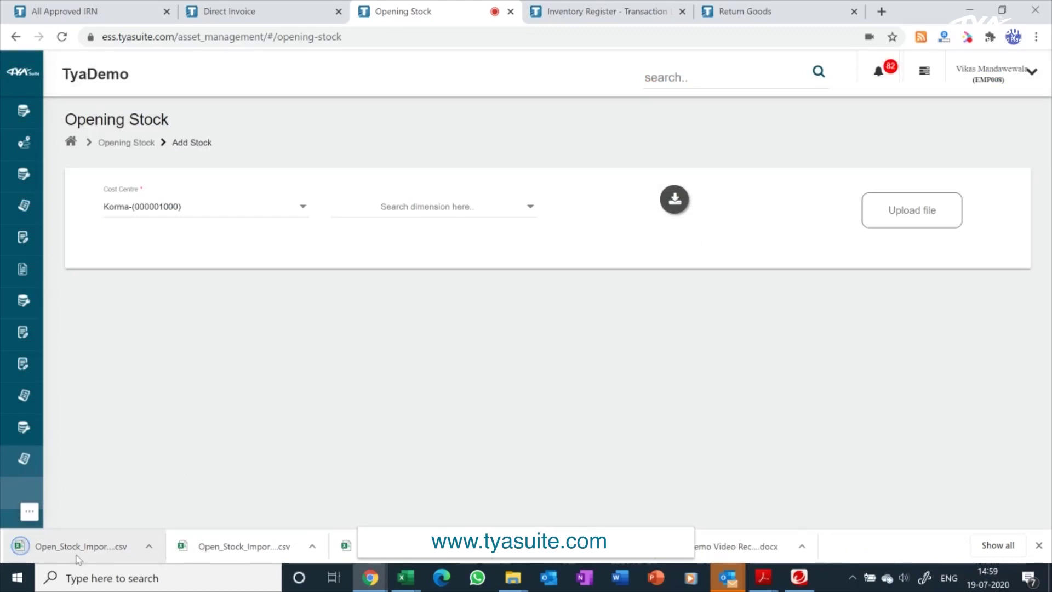
# Open the downloaded opening stock import template in Excel, examine its product columns, and return to the Opening Stock page
pyautogui.click(206, 550)
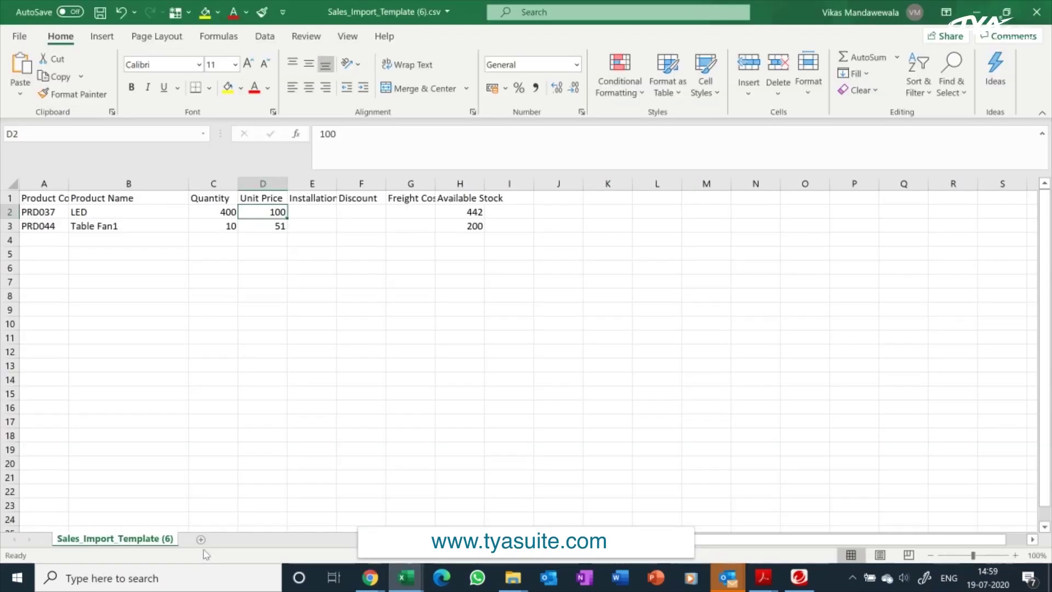
pyautogui.click(340, 366)
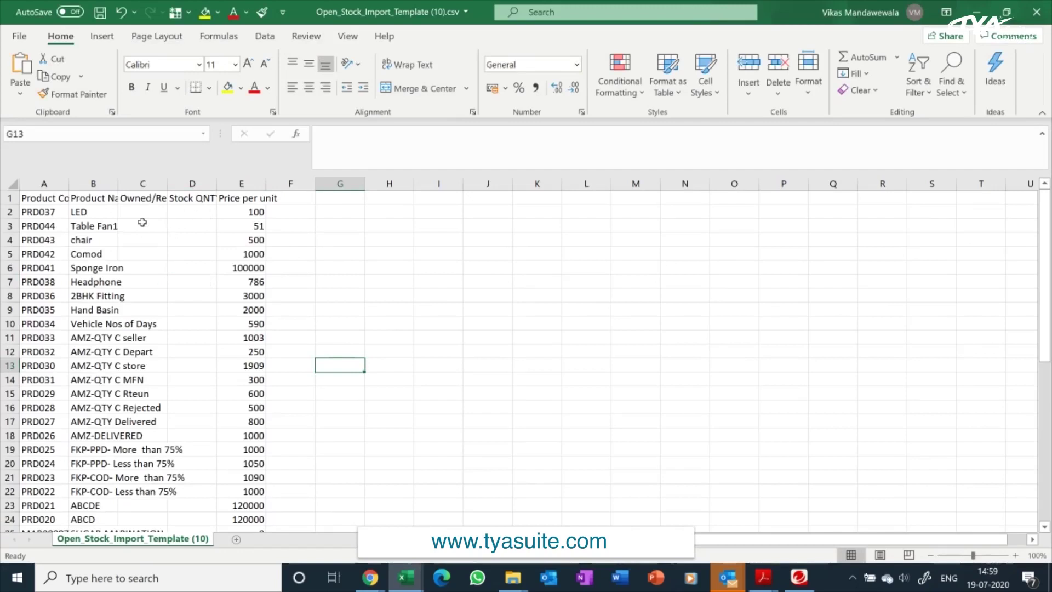
pyautogui.click(976, 12)
pyautogui.click(977, 12)
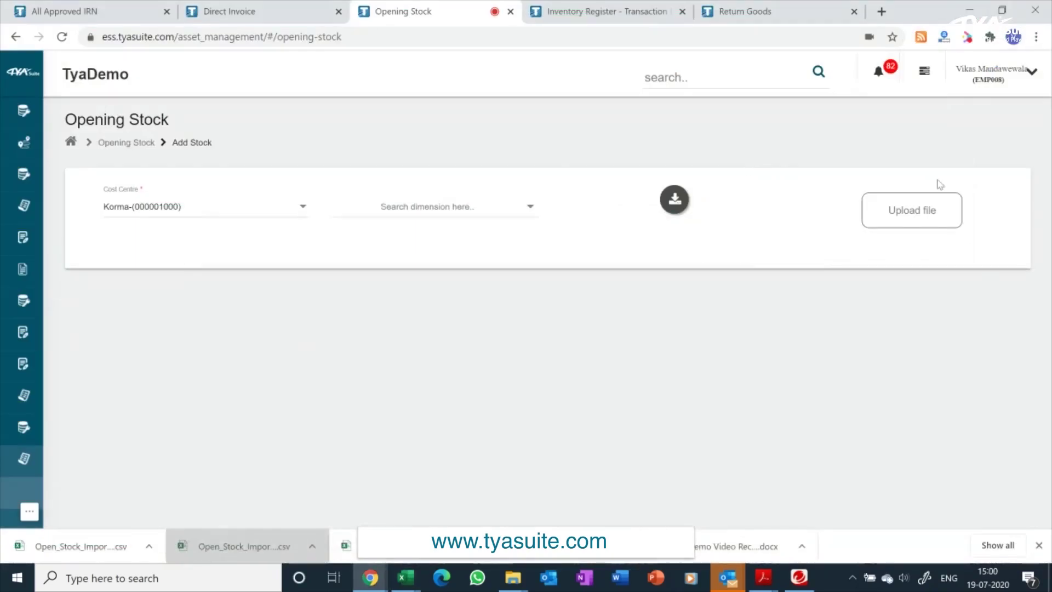
# Upload the opening stock CSV file from the Desktop and save the imported stock entries
pyautogui.click(905, 216)
pyautogui.click(297, 207)
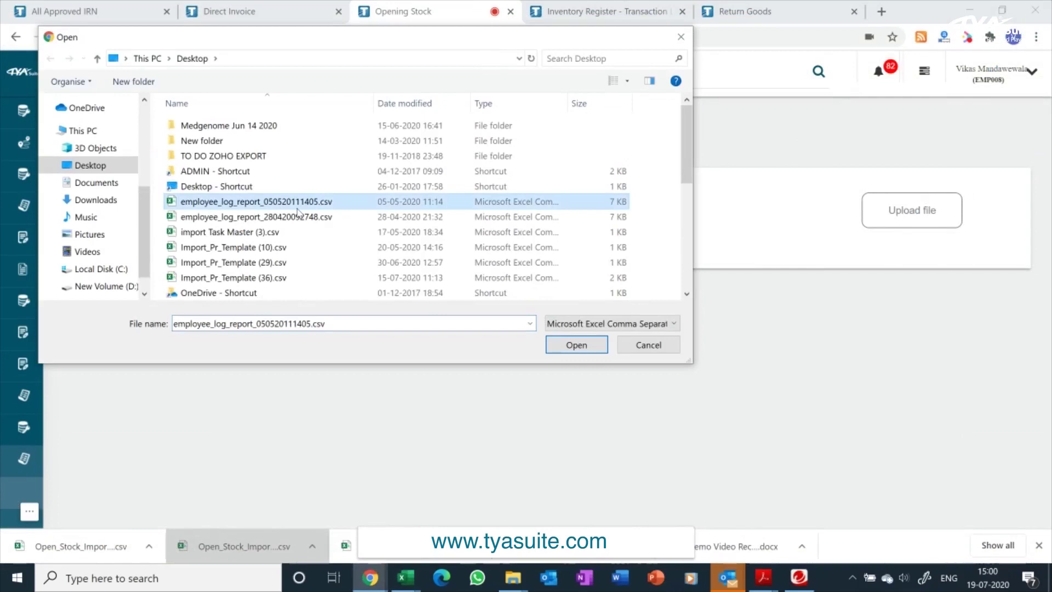
pyautogui.scroll(-4, 298, 211)
pyautogui.click(236, 143)
pyautogui.doubleClick(236, 157)
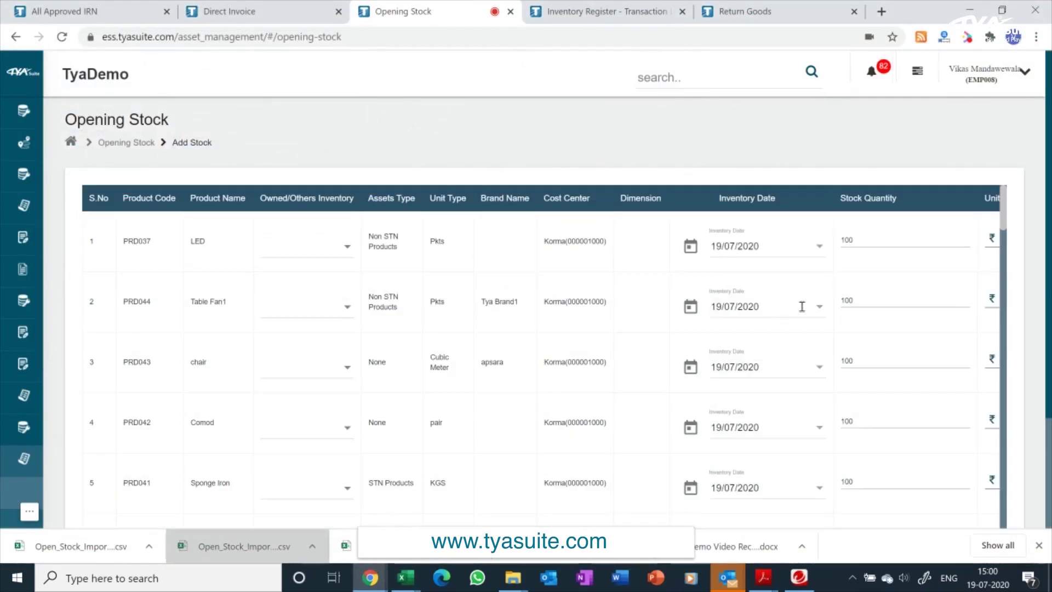
pyautogui.scroll(-3, 1049, 224)
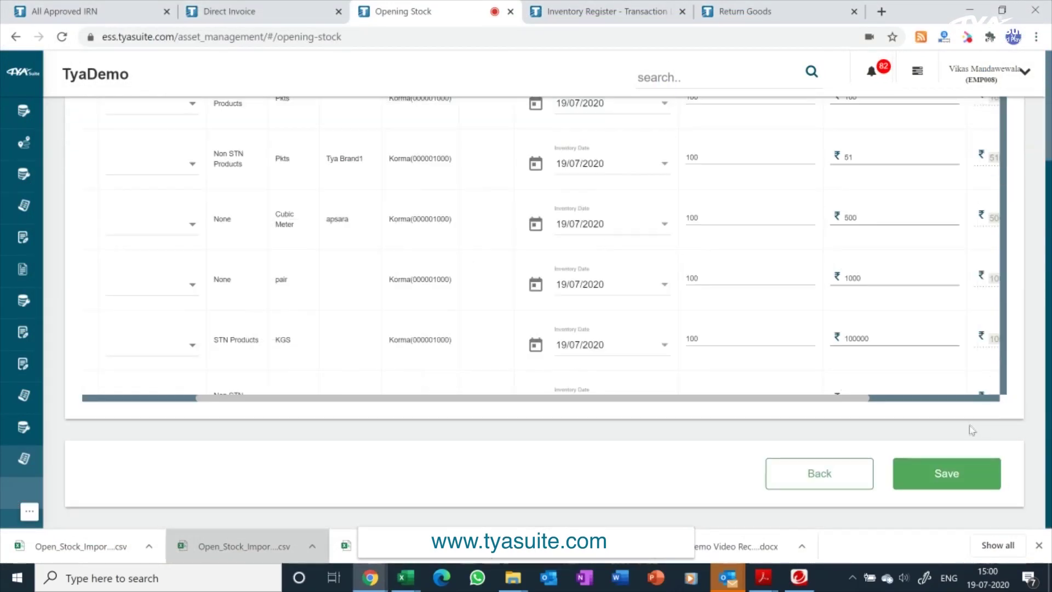
pyautogui.click(952, 473)
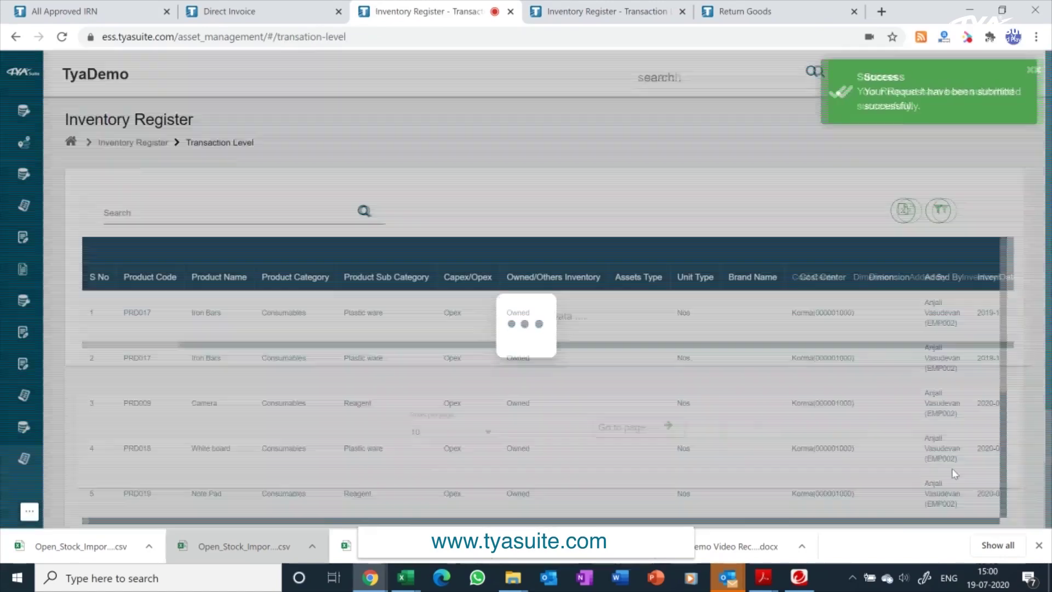
# Switch to the other Transaction Level browser tab and use the global search to open the Allocate GRN Rack page
pyautogui.click(580, 12)
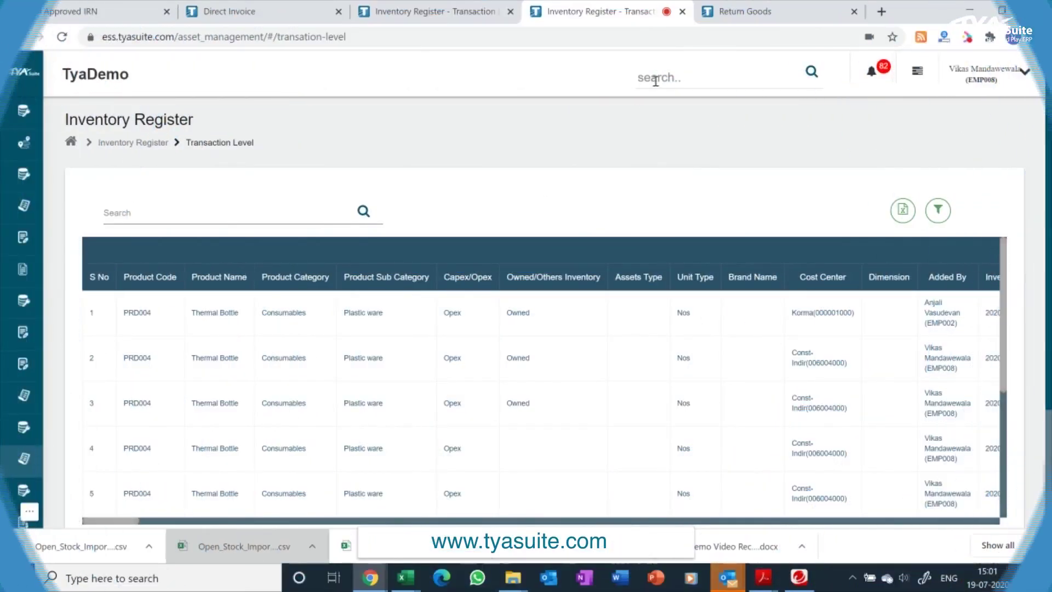
pyautogui.click(656, 81)
pyautogui.write('allicc')
pyautogui.click(671, 117)
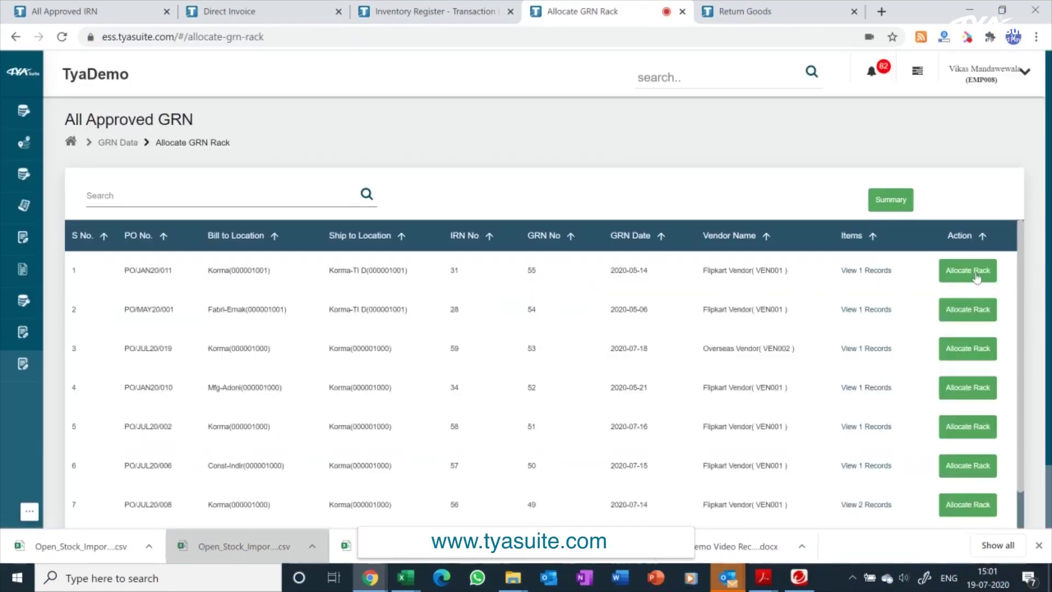
# Allocate GRN 55's SUGAR-MARINATION product to the rack dimension Flat 7092 (Tower A), and save and confirm the allocation
pyautogui.click(976, 279)
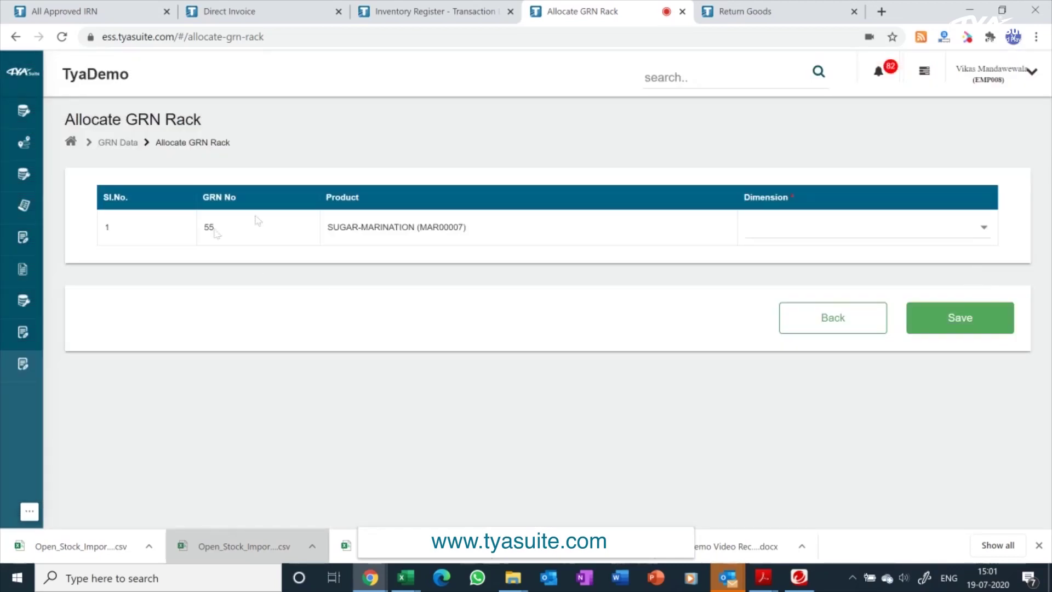
pyautogui.click(778, 229)
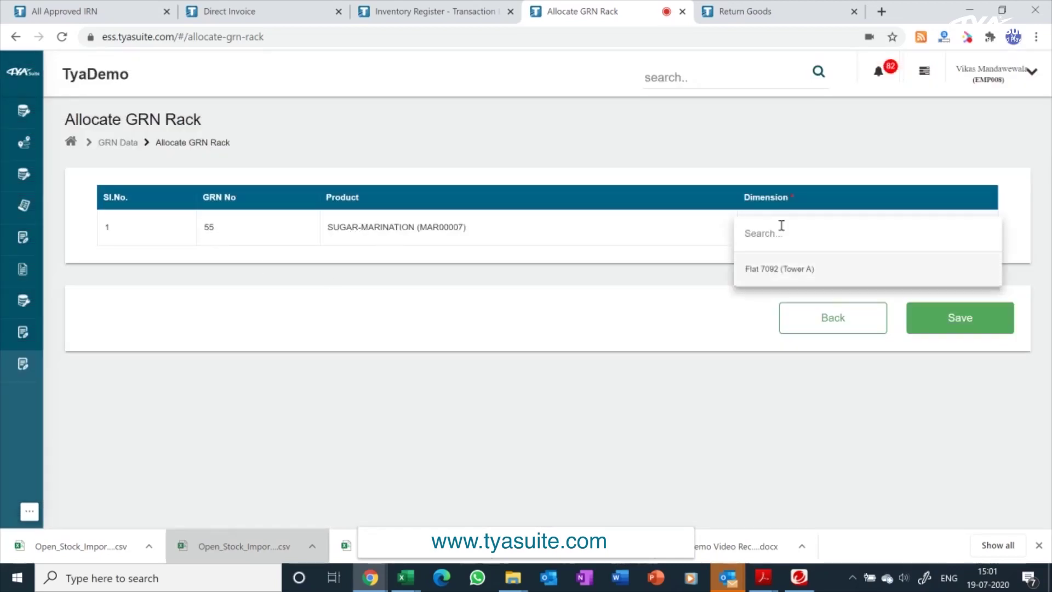
pyautogui.click(780, 271)
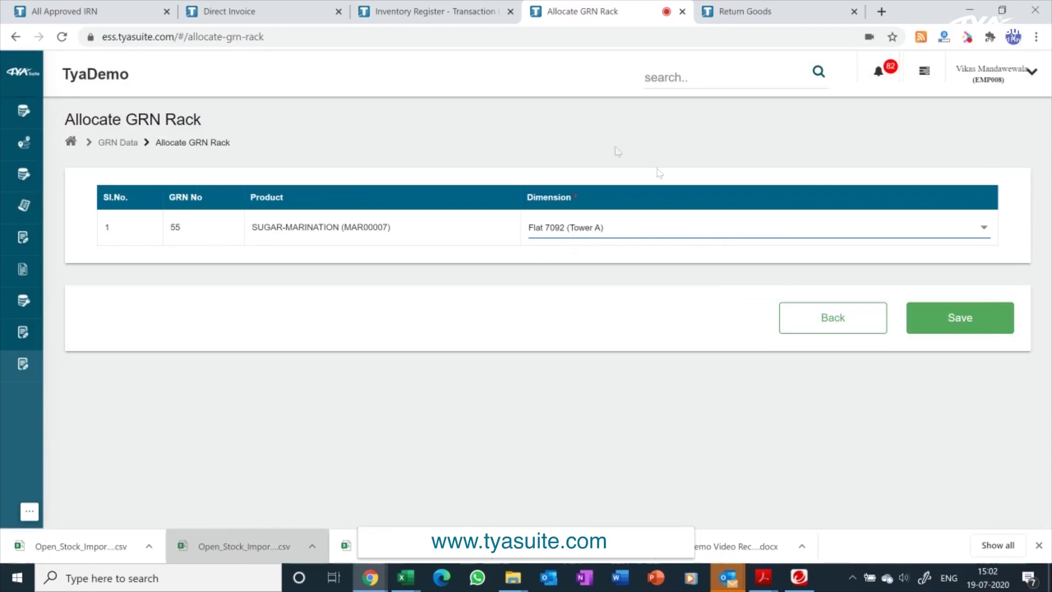
pyautogui.click(982, 327)
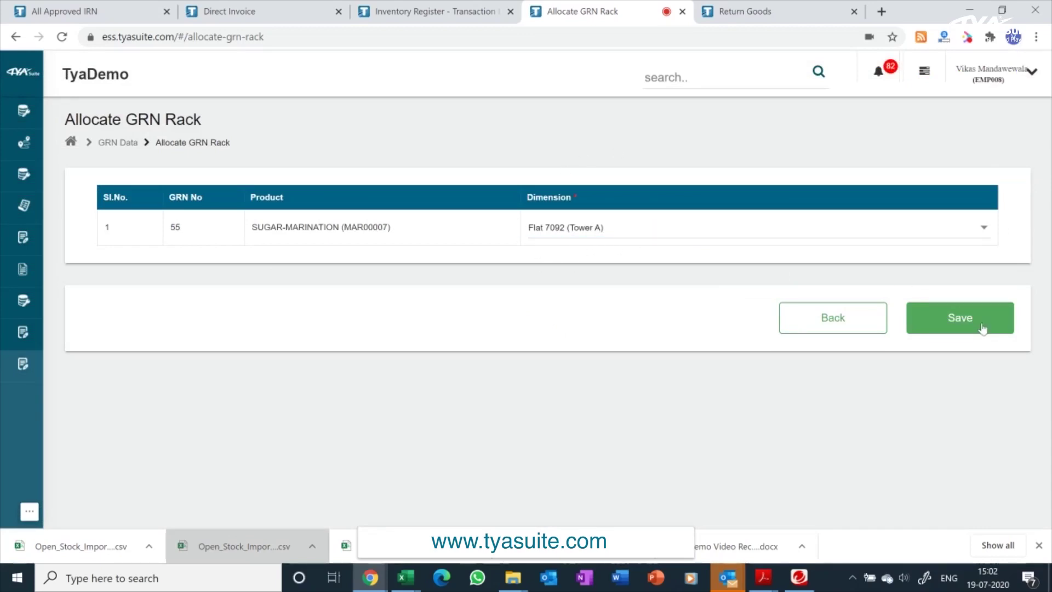
pyautogui.click(982, 327)
pyautogui.click(607, 339)
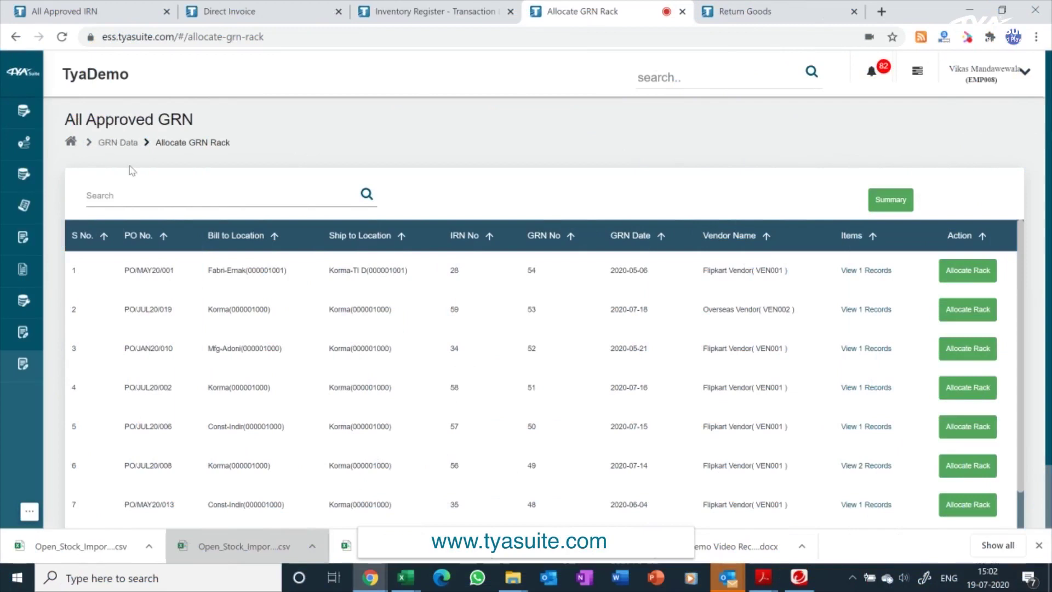
# Open the Raise Stock Issue page, select purchase request PR/JUL20/011, and start a stock issue for it
pyautogui.moveTo(70, 204)
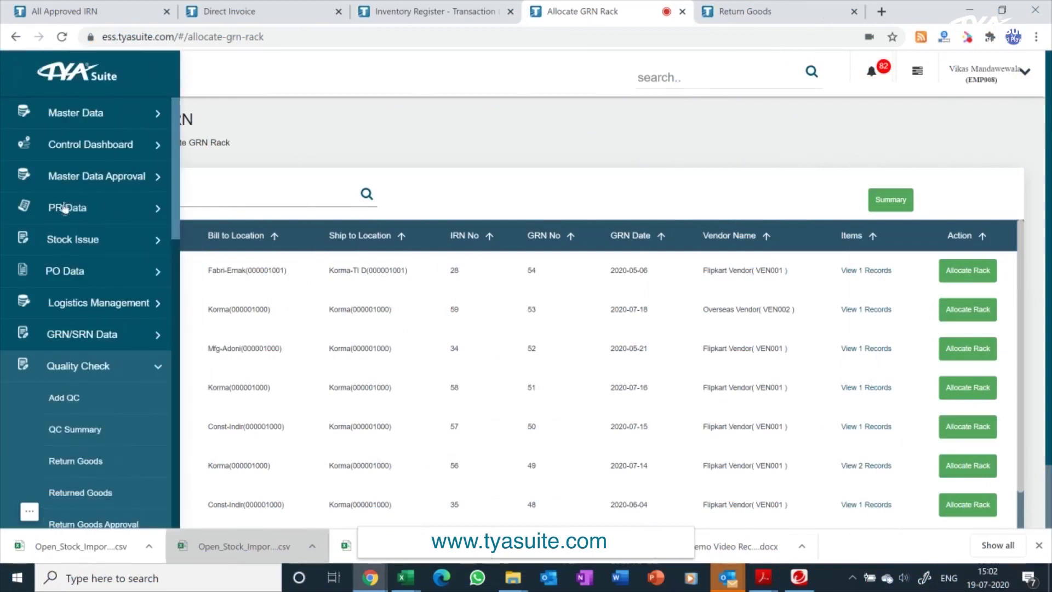
pyautogui.click(72, 239)
pyautogui.click(70, 273)
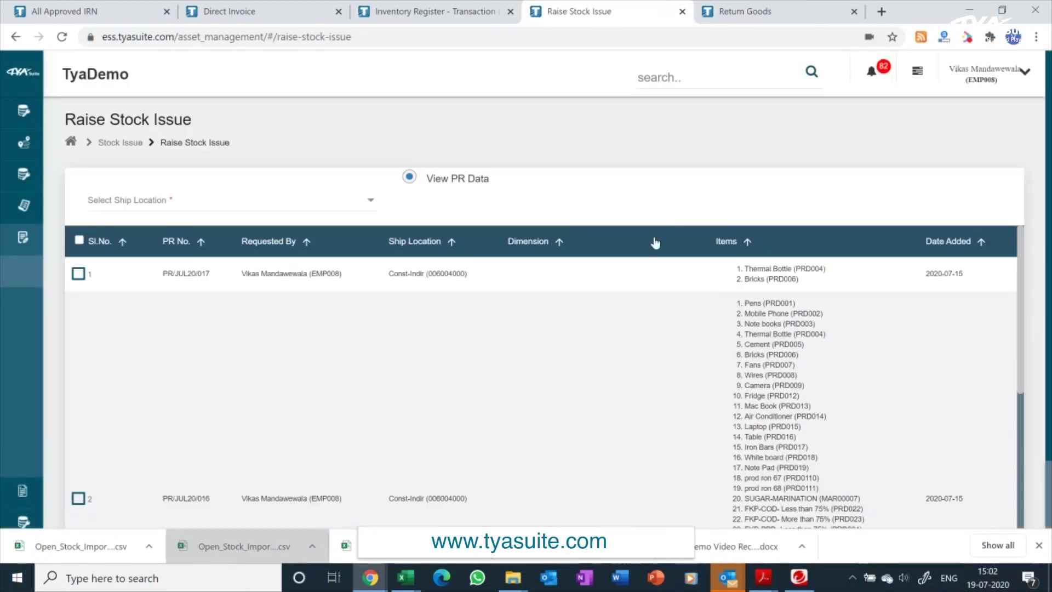
pyautogui.scroll(-2, 1047, 252)
pyautogui.scroll(-1, 1048, 252)
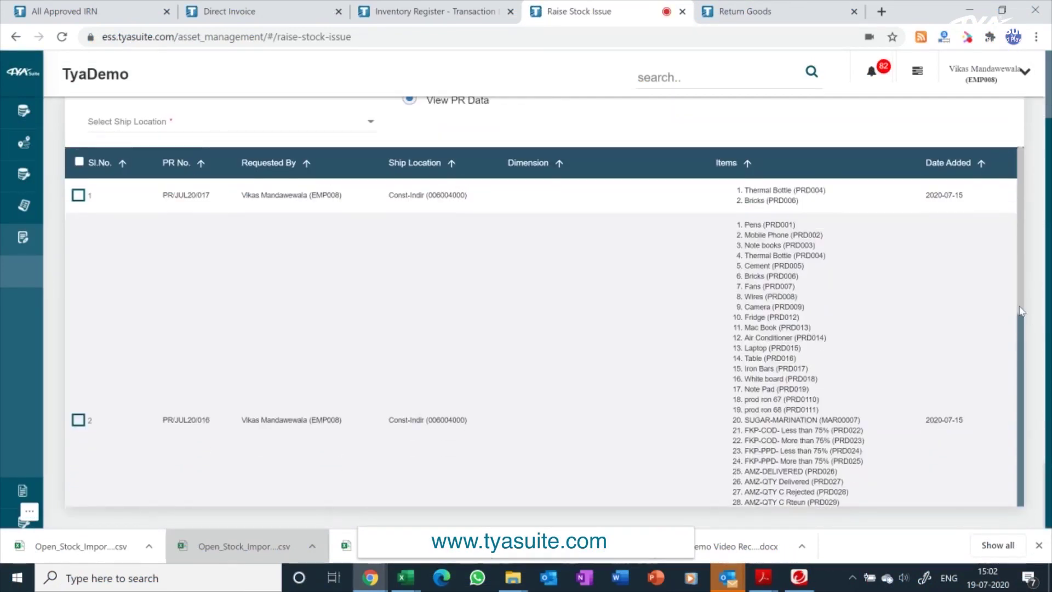
pyautogui.scroll(-5, 1010, 411)
pyautogui.scroll(-1, 1010, 410)
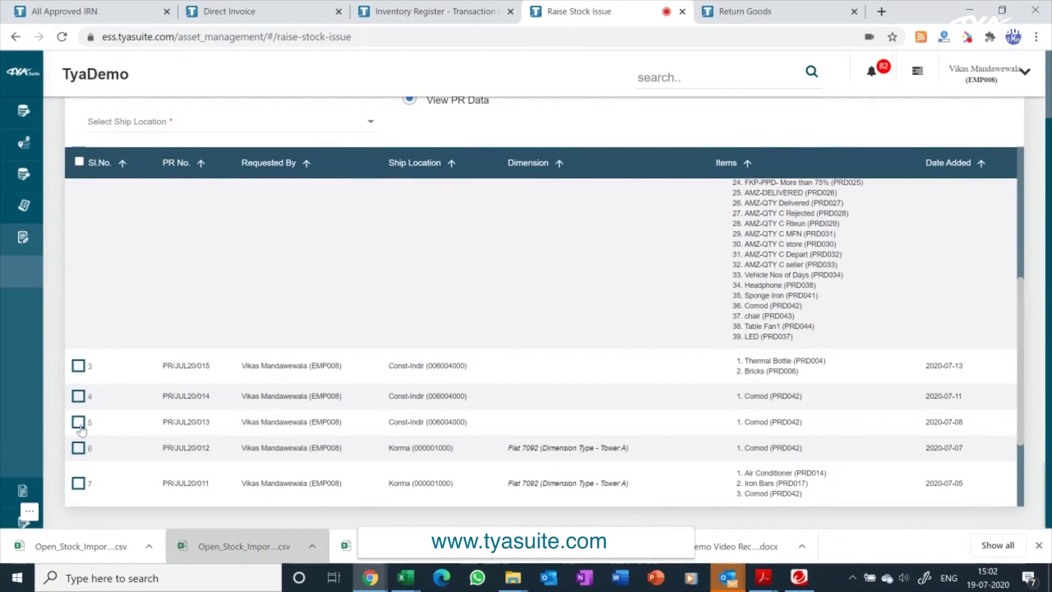
pyautogui.click(78, 483)
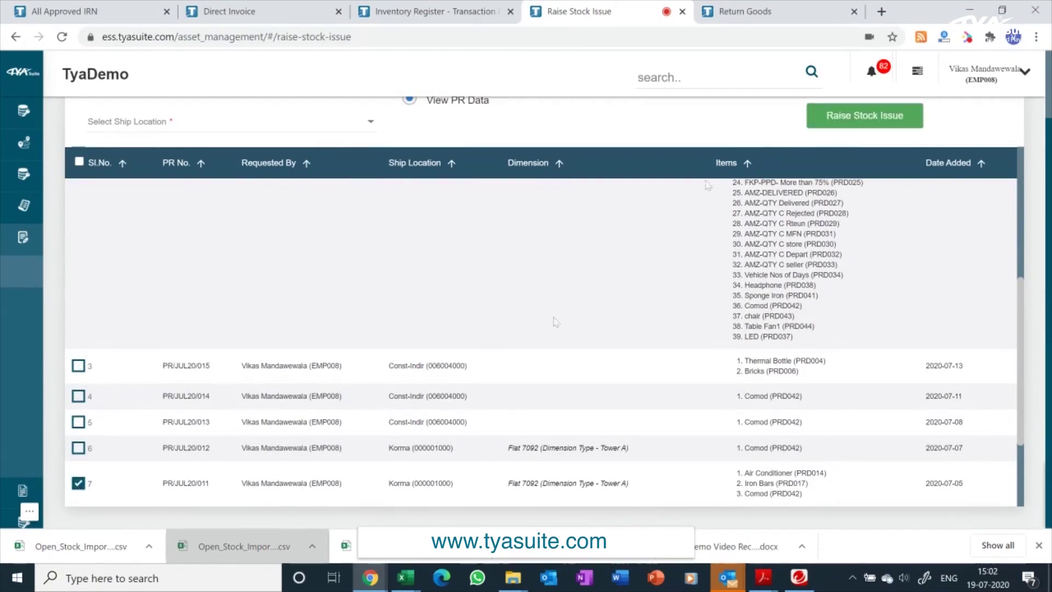
pyautogui.click(830, 118)
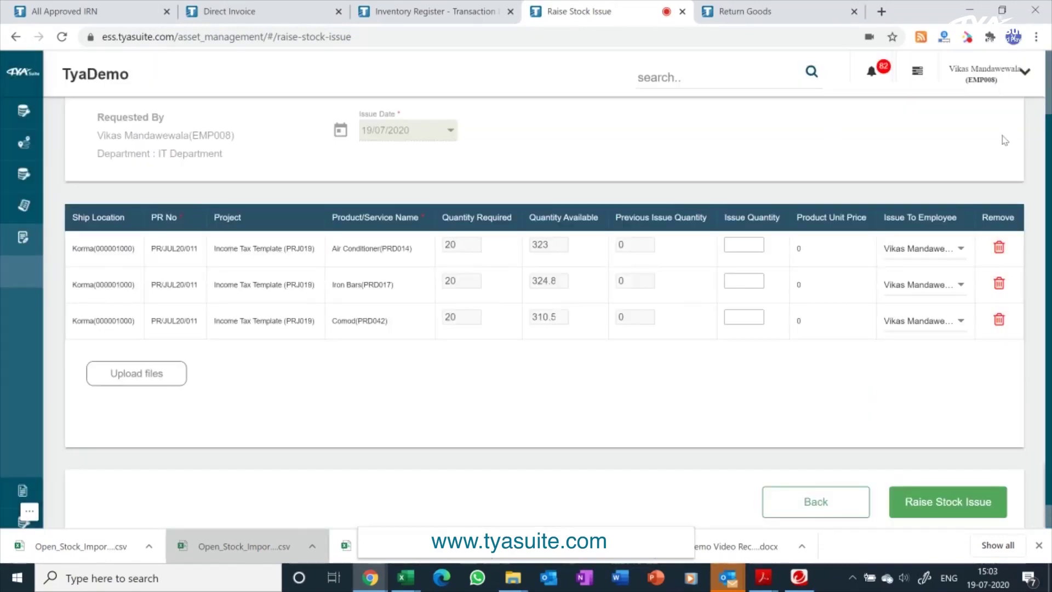
# Set issue quantities of 10 for Air Conditioner, 10 for Iron Bars and 30 for Comod, and raise and confirm the stock issue
pyautogui.click(744, 244)
pyautogui.click(739, 282)
pyautogui.click(737, 315)
pyautogui.write('1')
pyautogui.write('30')
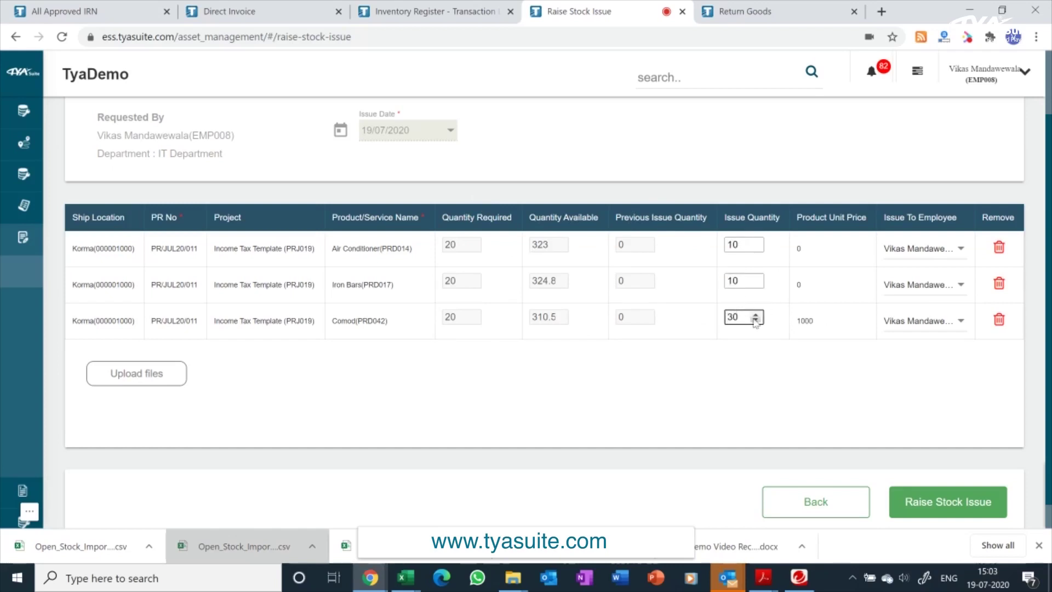
pyautogui.scroll(1, 540, 371)
pyautogui.scroll(-2, 540, 371)
pyautogui.click(942, 471)
pyautogui.click(598, 344)
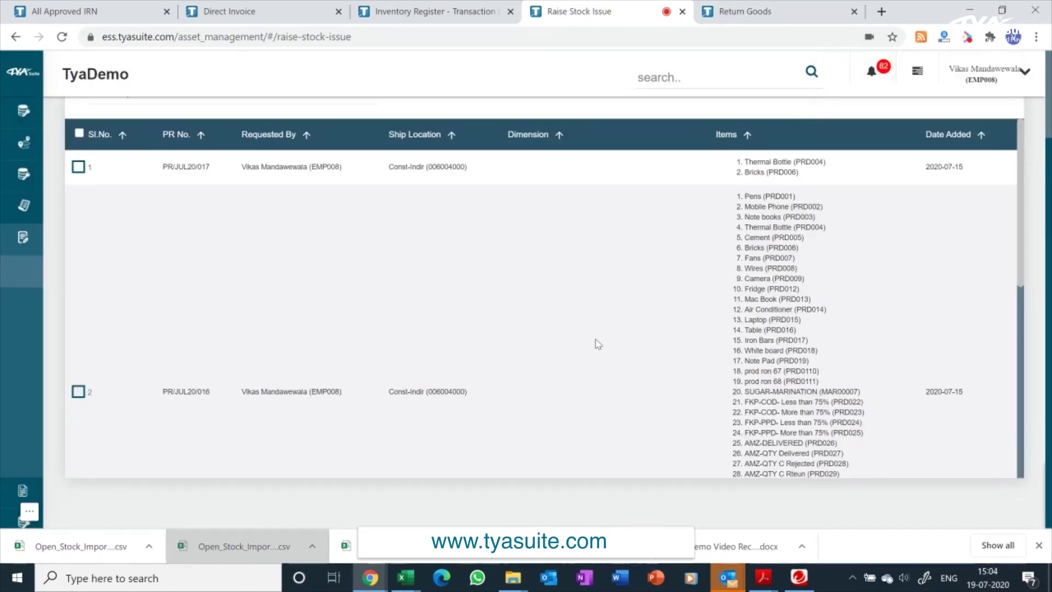
# In the Inventory Register browser tab, set the Add Sales cost centre to Korma(000001000), choose the customer, and download the sales import template
pyautogui.click(408, 11)
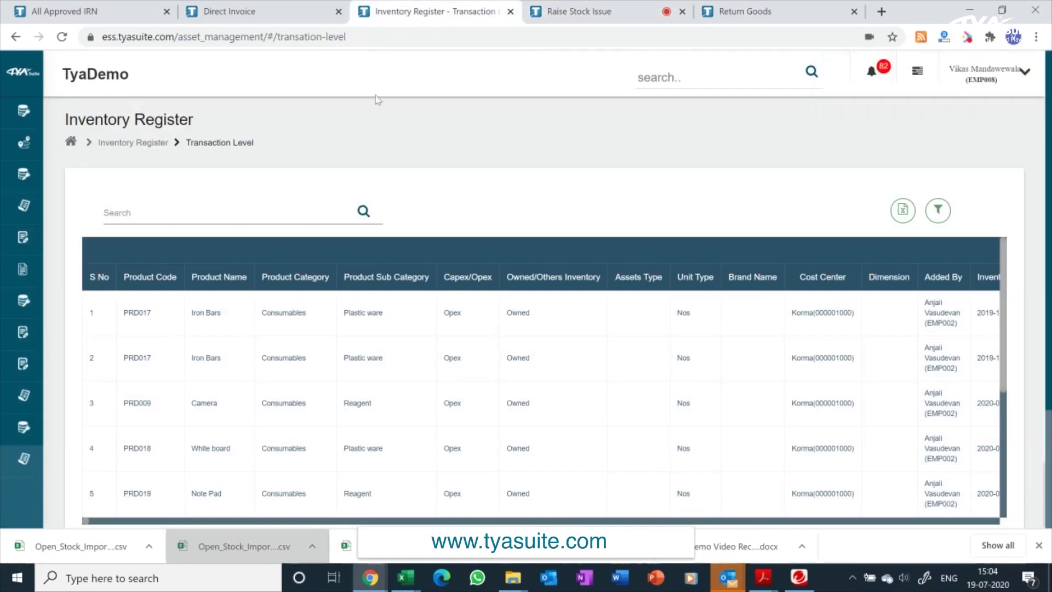
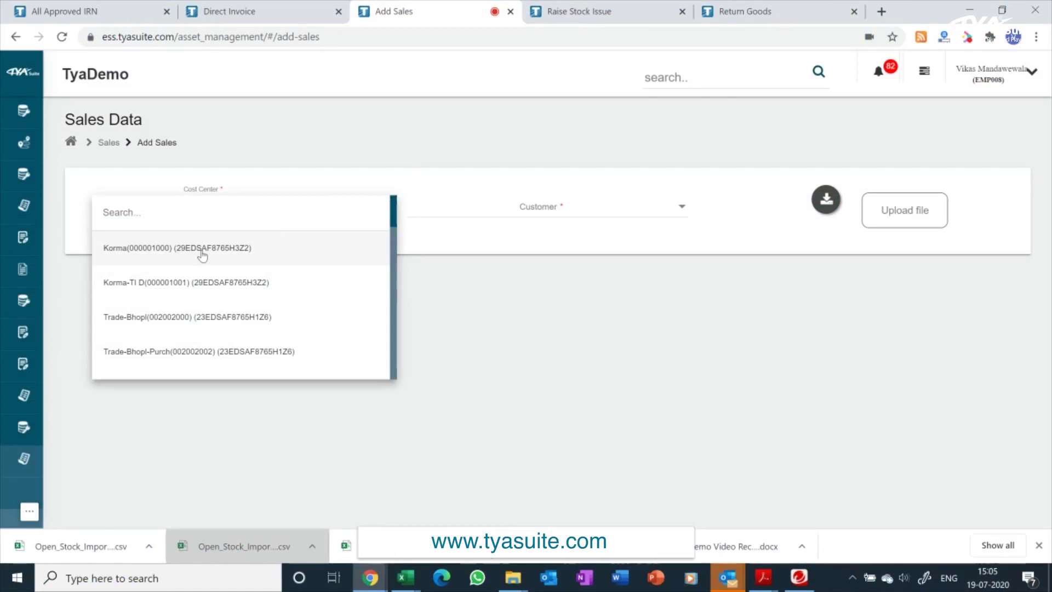
pyautogui.click(202, 253)
pyautogui.click(547, 208)
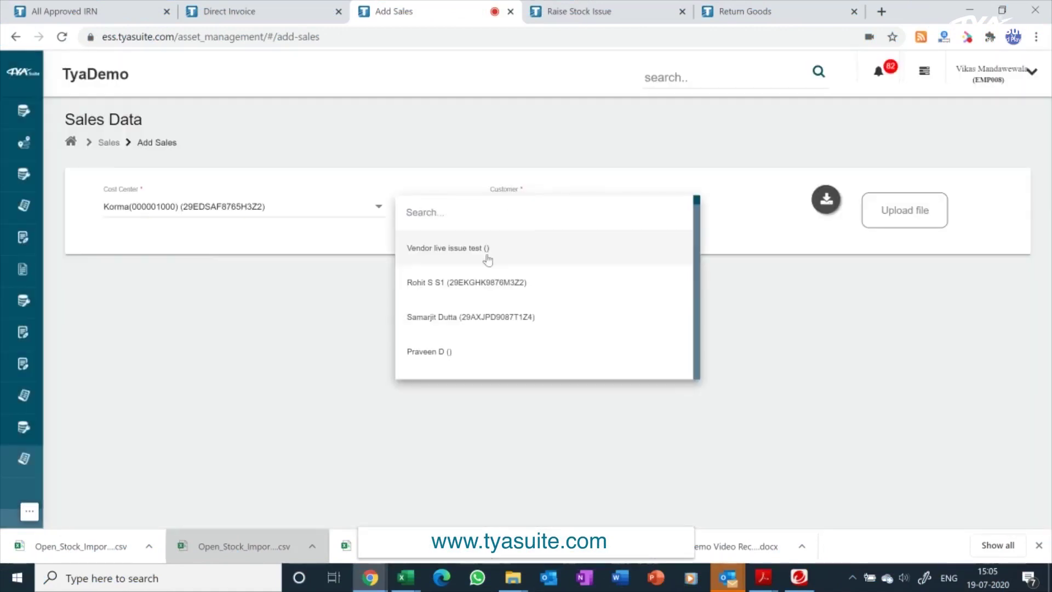
pyautogui.click(481, 289)
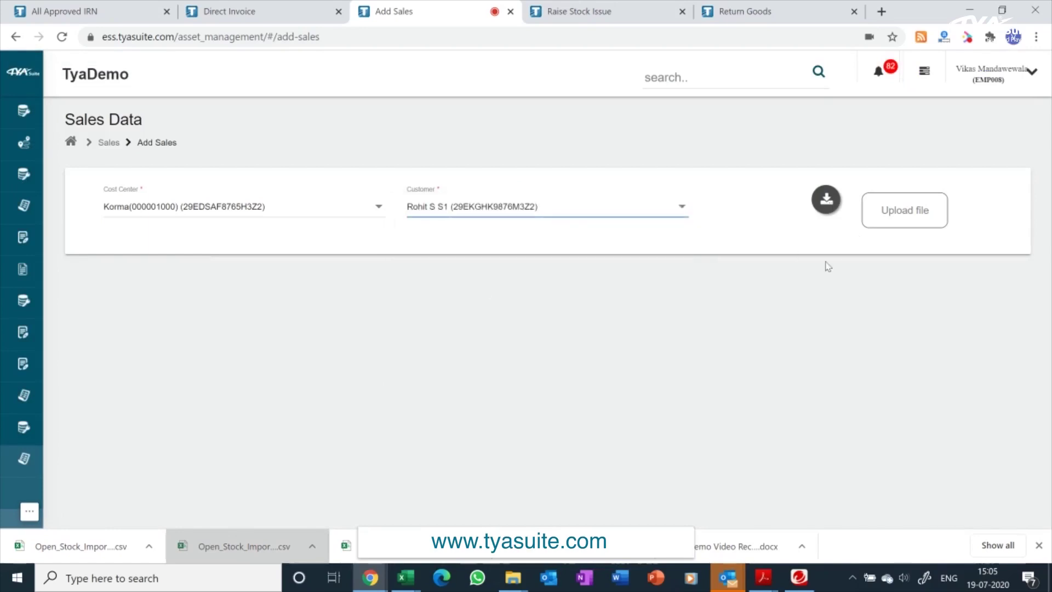
pyautogui.click(824, 208)
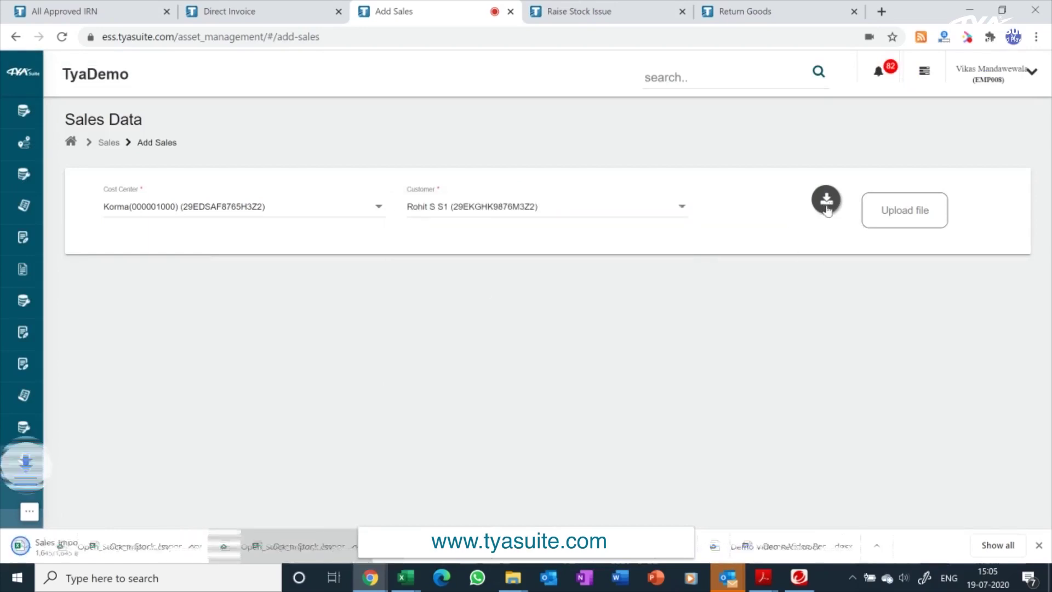
# Open the downloaded sales import template in Excel, look over the open spreadsheet's columns, and return to the Add Sales page
pyautogui.click(105, 553)
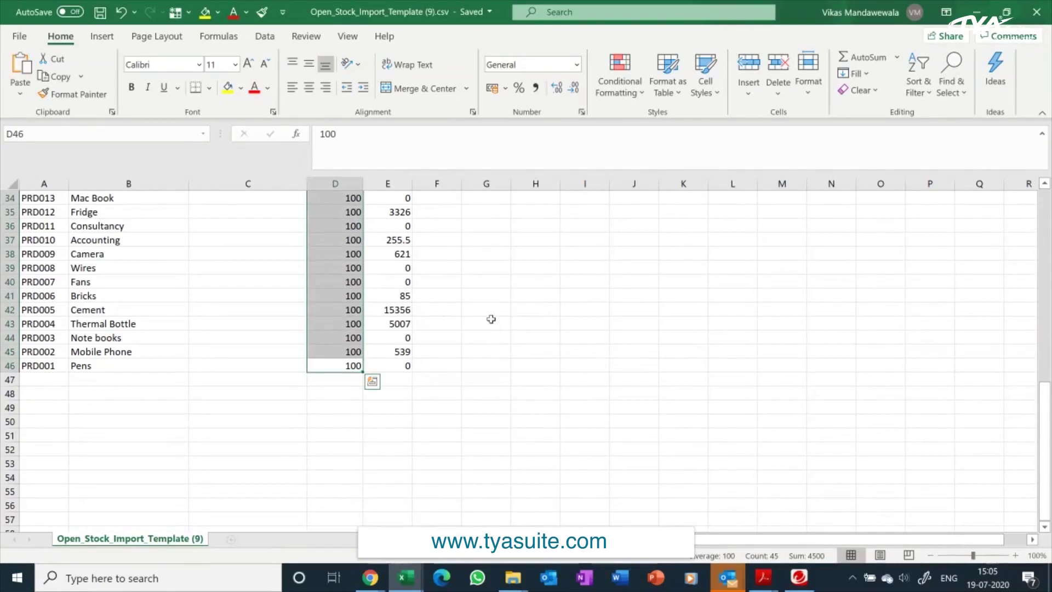
pyautogui.click(529, 328)
pyautogui.click(479, 295)
pyautogui.scroll(10, 475, 291)
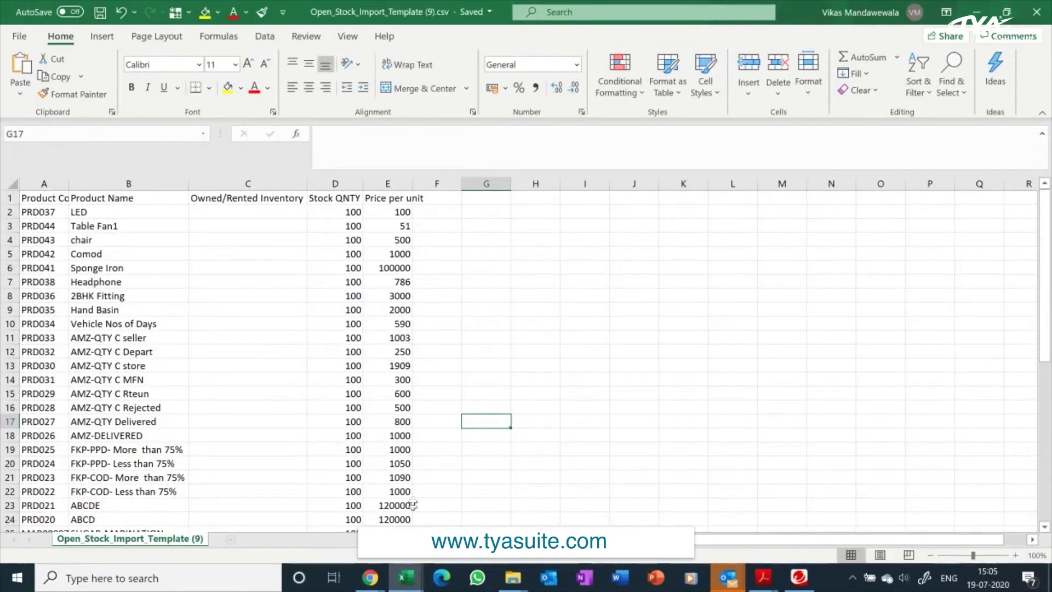
pyautogui.moveTo(406, 577)
pyautogui.click(528, 501)
pyautogui.hotkey('alt', 'Tab')
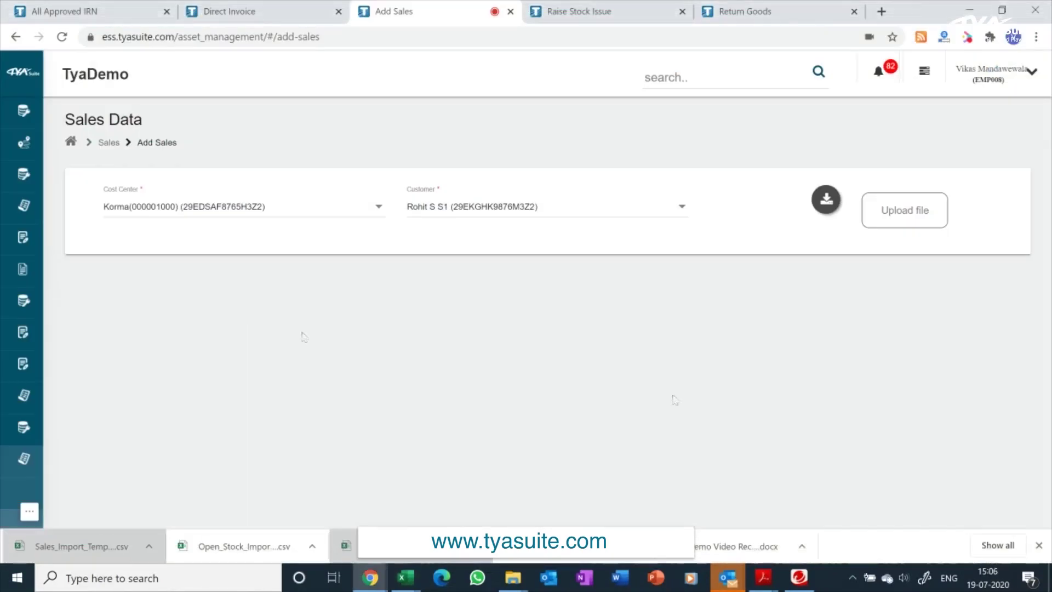
# Upload the sales import CSV file from the Desktop and delete the chair row from the imported sales
pyautogui.click(903, 216)
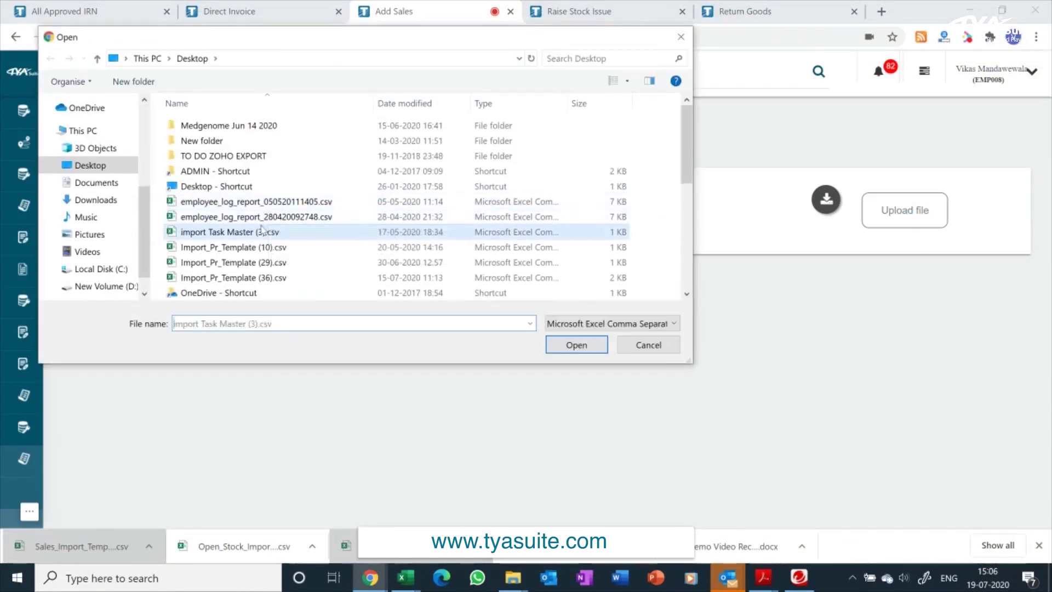
pyautogui.scroll(-5, 261, 230)
pyautogui.click(241, 201)
pyautogui.press('Return')
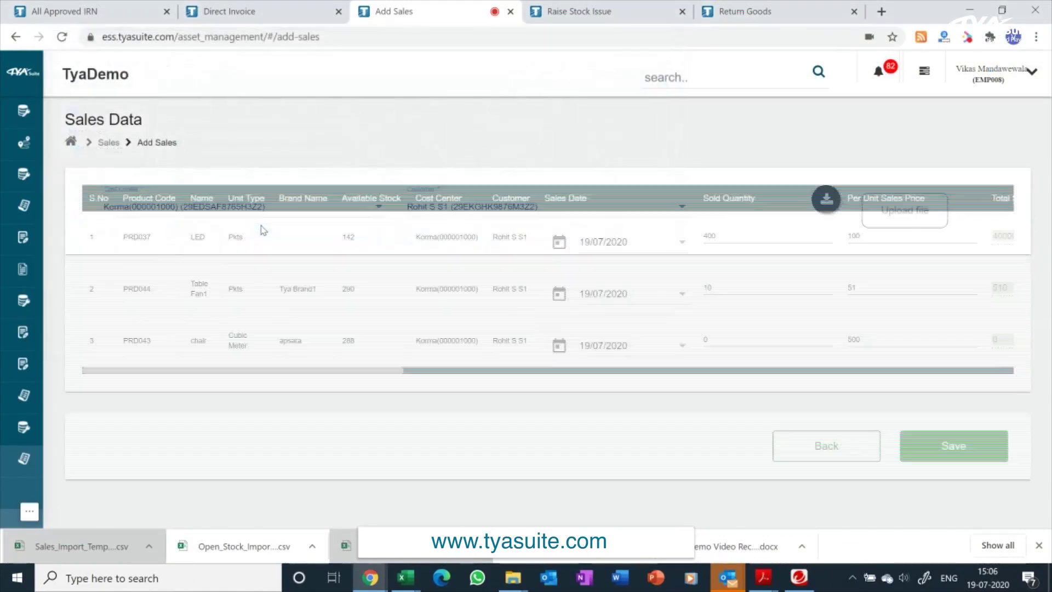
pyautogui.moveTo(370, 371); pyautogui.dragTo(981, 371)
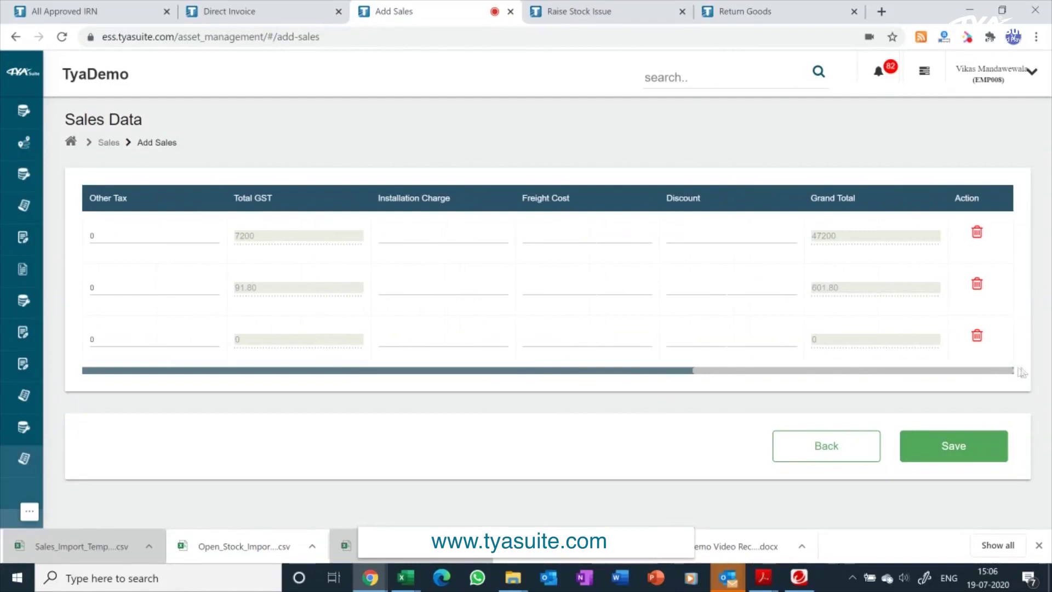
pyautogui.click(978, 340)
# Set the LED row's sold quantity to 10 and save the sales data
pyautogui.moveTo(839, 323); pyautogui.dragTo(308, 327)
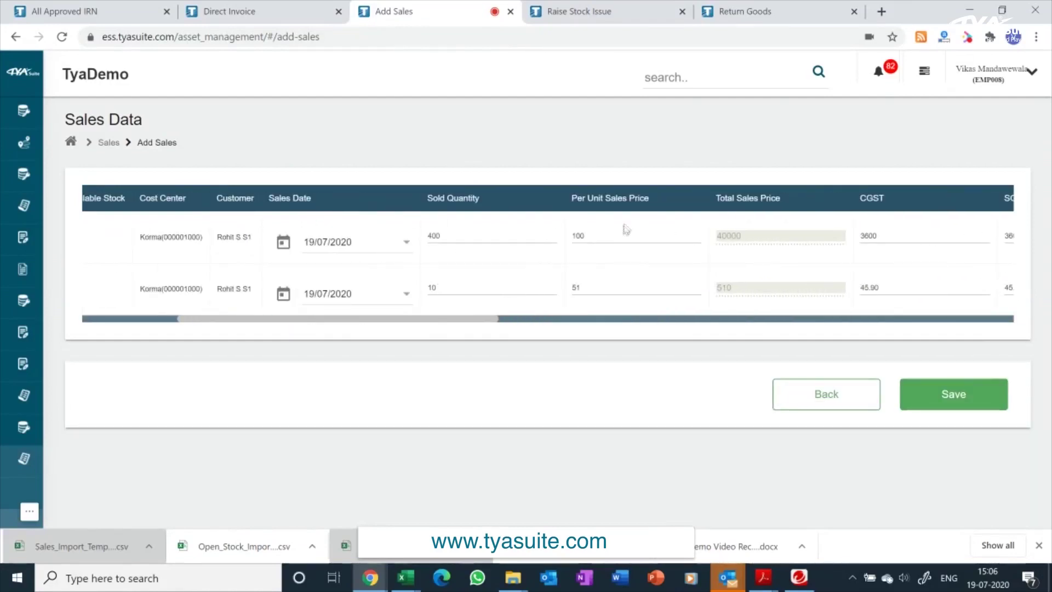
pyautogui.moveTo(754, 320); pyautogui.dragTo(446, 336)
pyautogui.press('BackSpace')
pyautogui.press('BackSpace')
pyautogui.press('BackSpace')
pyautogui.write('10')
pyautogui.click(938, 395)
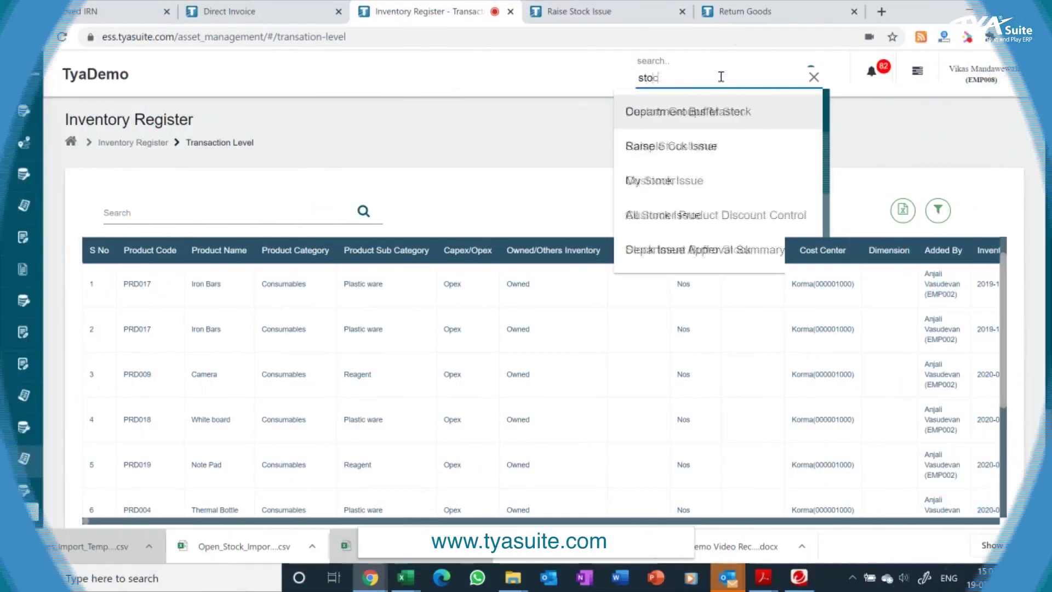
# Find and open the Stock Transfer page, and set the transfer from Const-Indir (006004000) to Trade-Bhopl (002002000)
pyautogui.write('t')
pyautogui.click(685, 111)
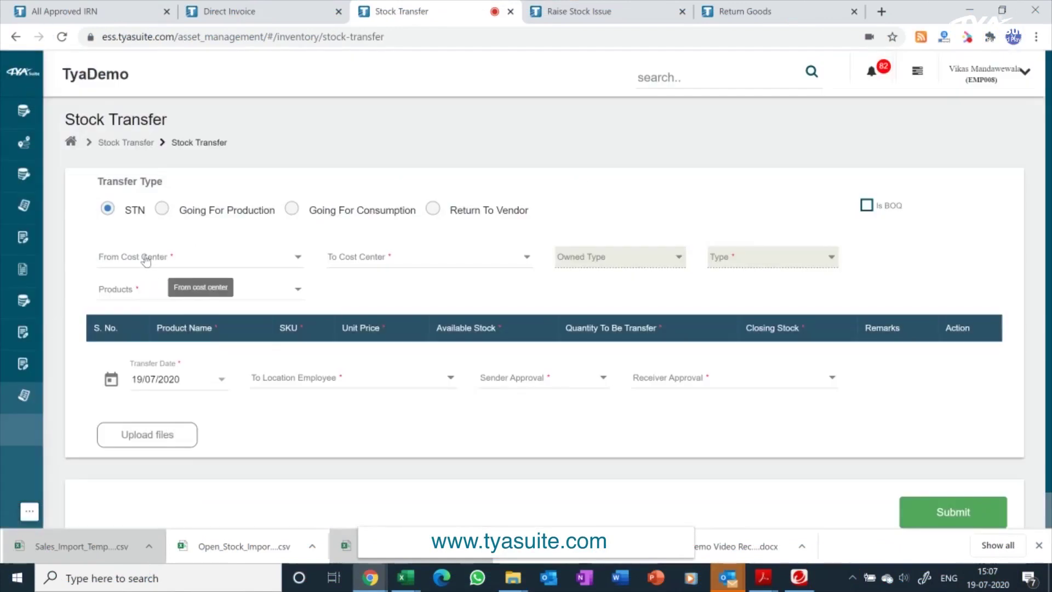
pyautogui.click(146, 260)
pyautogui.rightClick(155, 270)
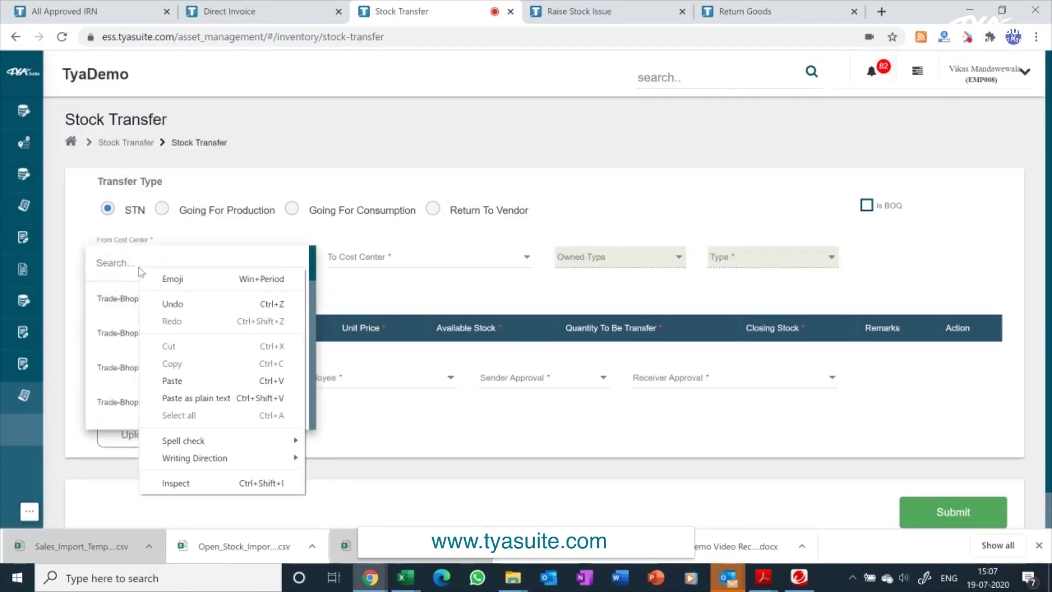
pyautogui.click(139, 266)
pyautogui.write('006004')
pyautogui.click(151, 303)
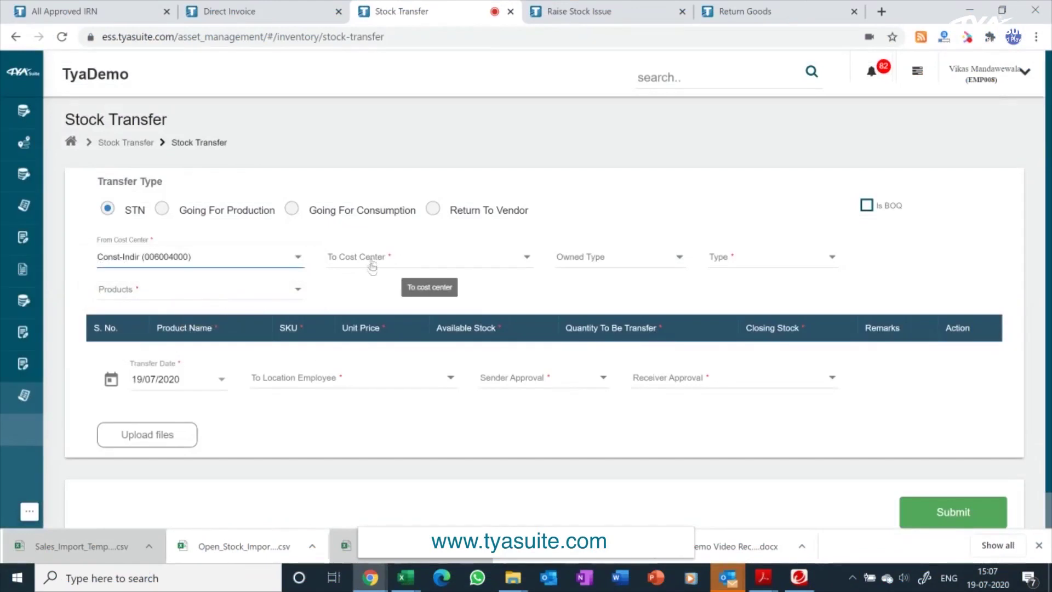
pyautogui.click(371, 260)
pyautogui.click(370, 304)
# Set the type to STN Products, add Thermal Bottle (PRD004), and enter 60 as the quantity to transfer
pyautogui.click(767, 256)
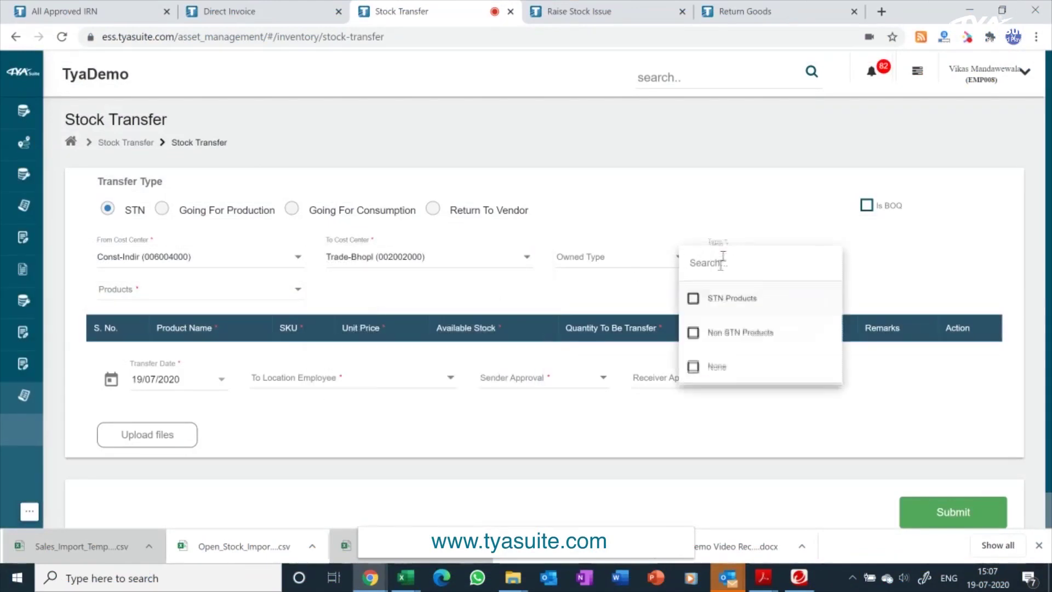
pyautogui.click(695, 298)
pyautogui.click(164, 289)
pyautogui.click(82, 331)
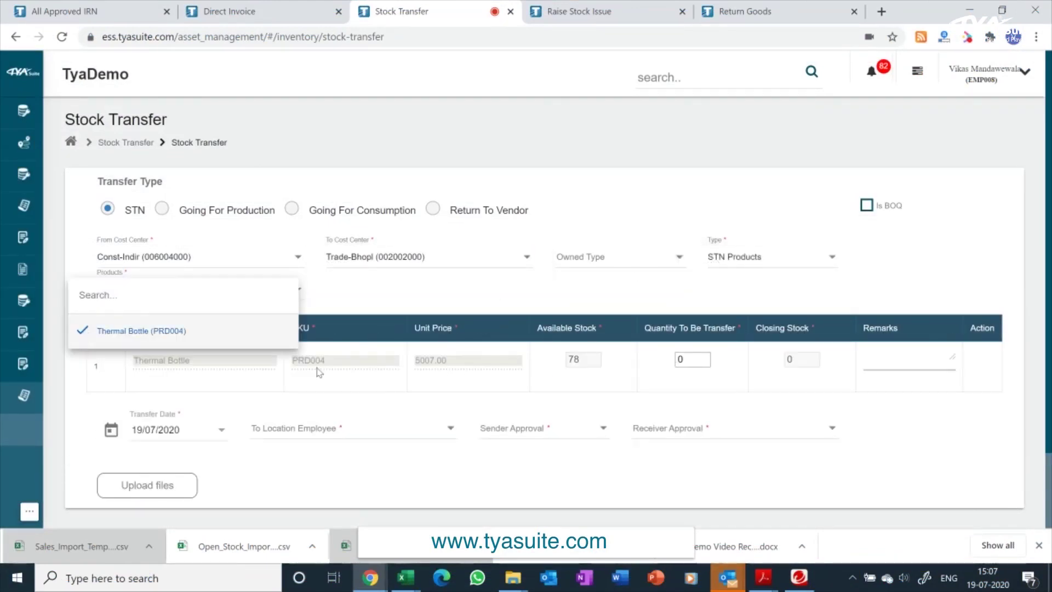
pyautogui.click(601, 361)
pyautogui.doubleClick(687, 359)
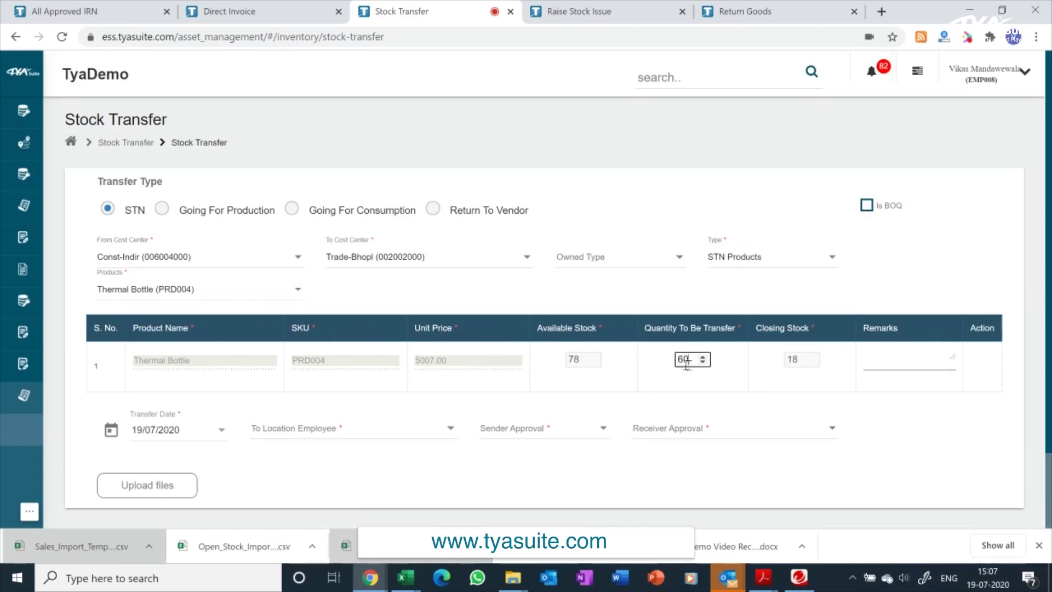
# Choose the receiving location employee, sender approver and receiver approver, and submit and confirm the stock transfer
pyautogui.click(312, 433)
pyautogui.click(321, 379)
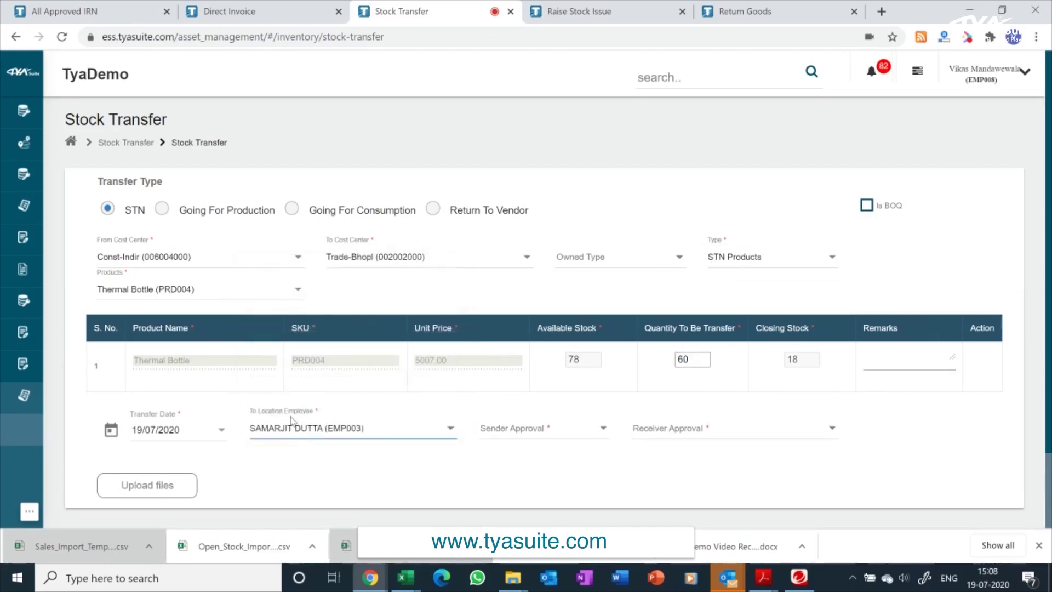
pyautogui.click(505, 435)
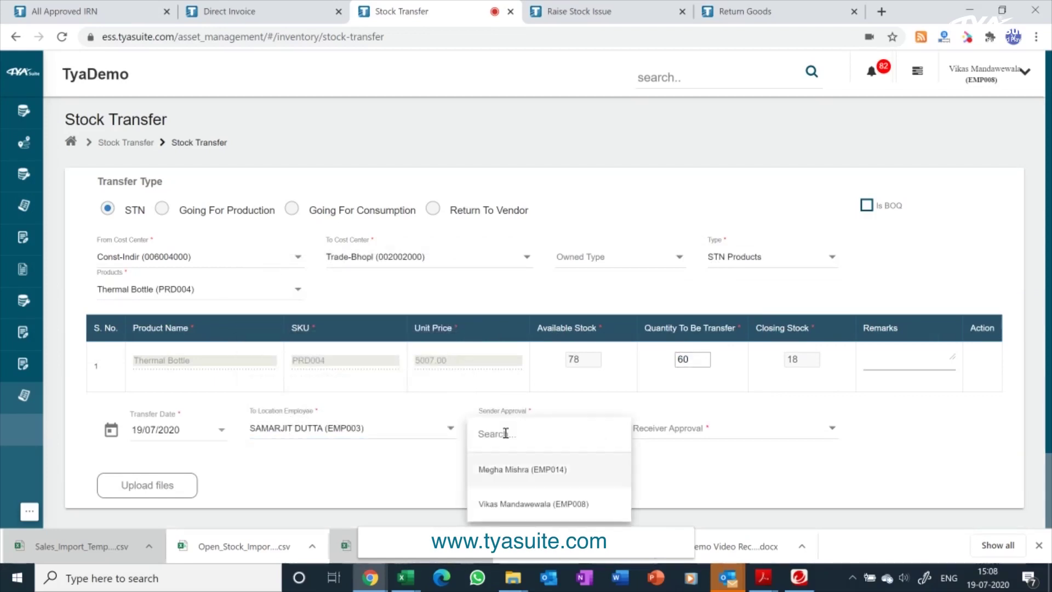
pyautogui.click(505, 500)
pyautogui.click(689, 428)
pyautogui.click(686, 352)
pyautogui.scroll(-2, 663, 486)
pyautogui.click(952, 474)
pyautogui.click(557, 344)
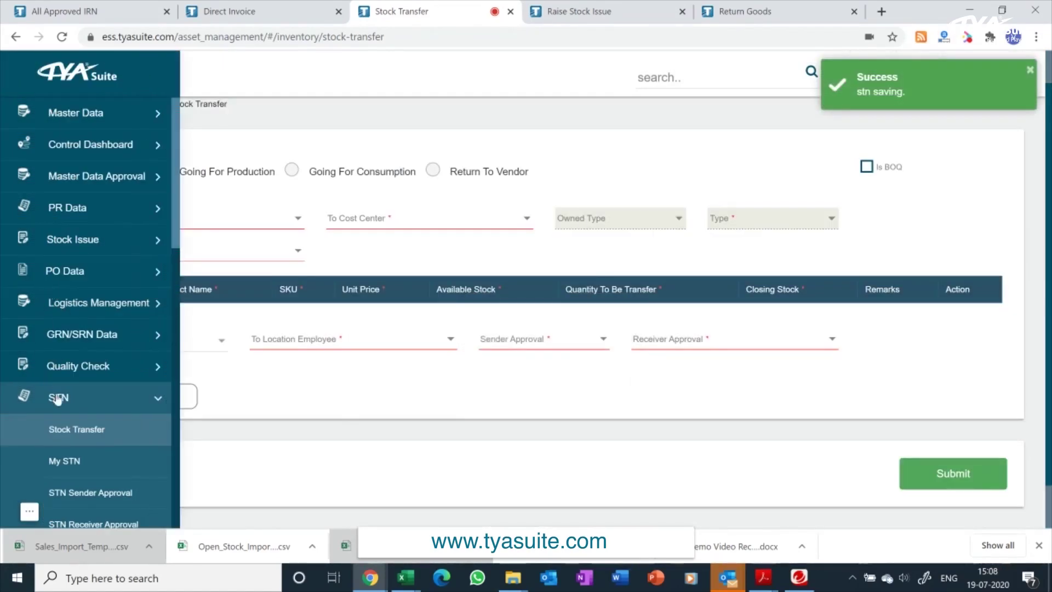
# Find and open the Inventory Register Summary page to review the stock register
pyautogui.click(655, 77)
pyautogui.write('sum')
pyautogui.click(659, 110)
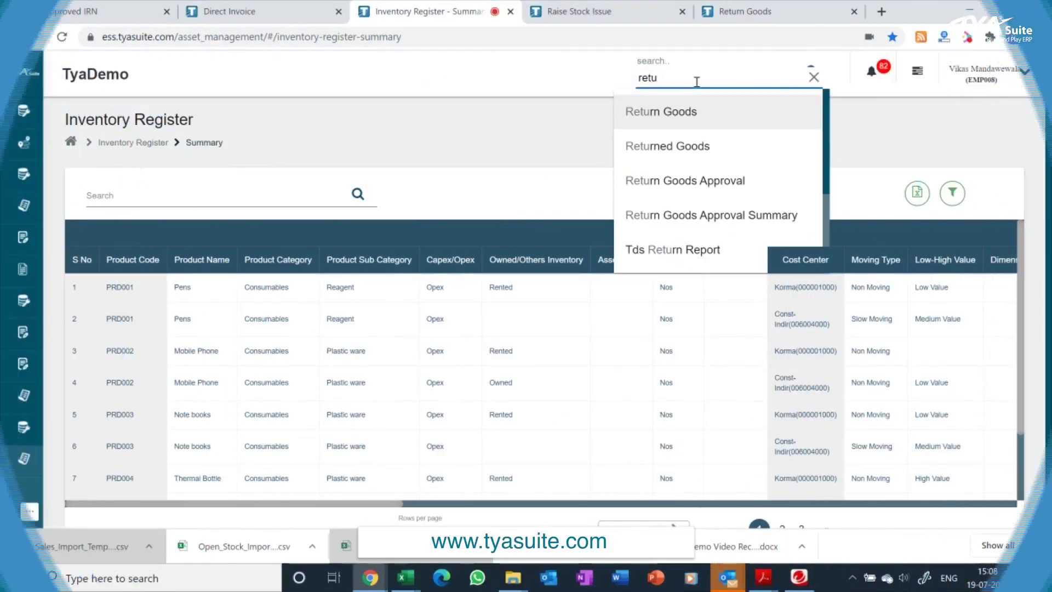
# Open the Return Goods page and select Flipkart Vendor (City - Adityanagar) with GRN No. 55, ship location Korma-TI D
pyautogui.click(662, 112)
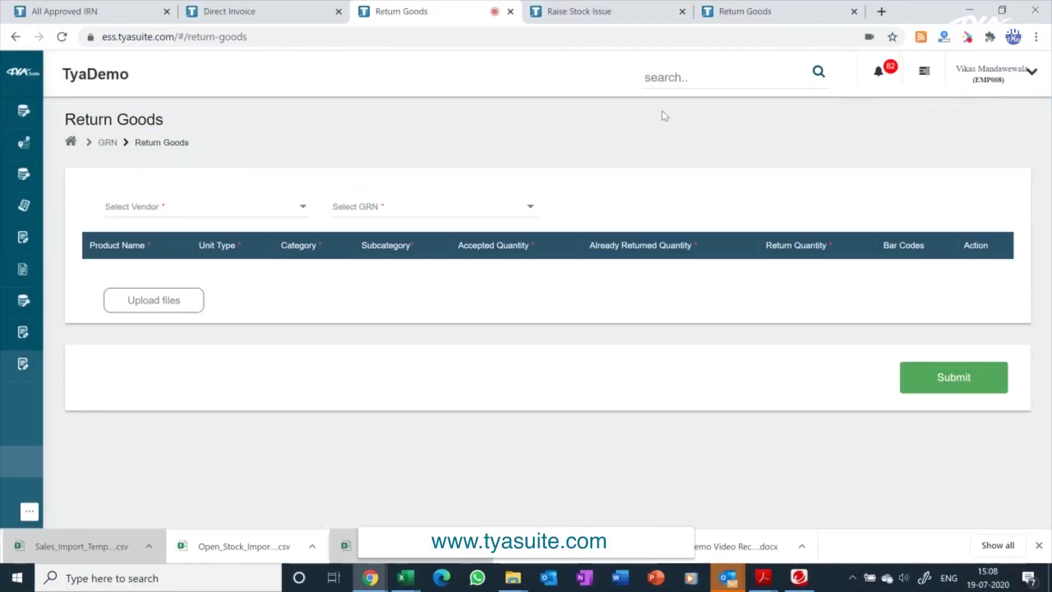
pyautogui.click(185, 207)
pyautogui.write('fli')
pyautogui.click(165, 252)
pyautogui.click(386, 206)
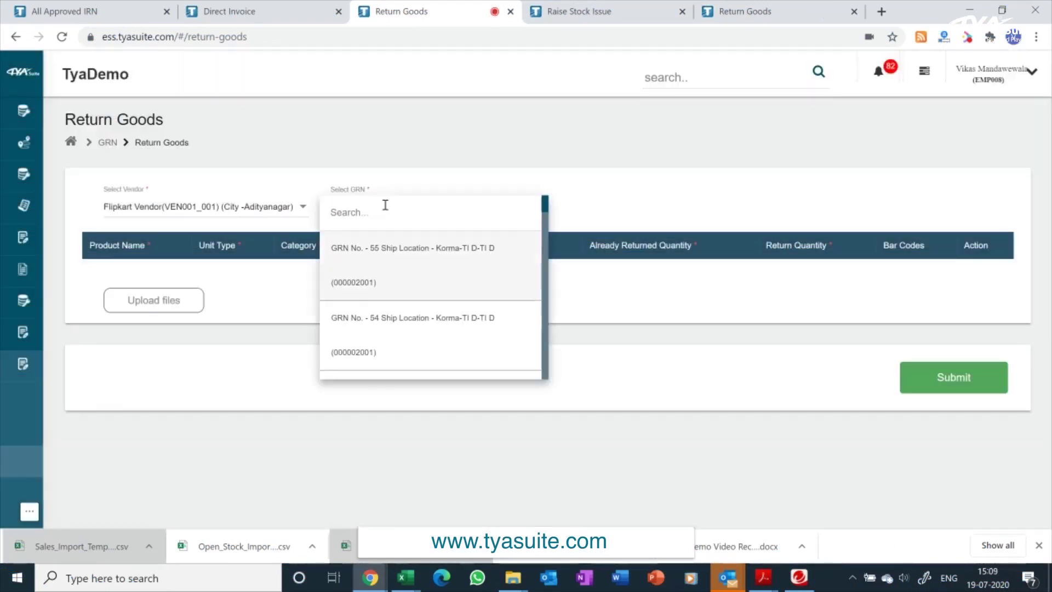
pyautogui.click(379, 262)
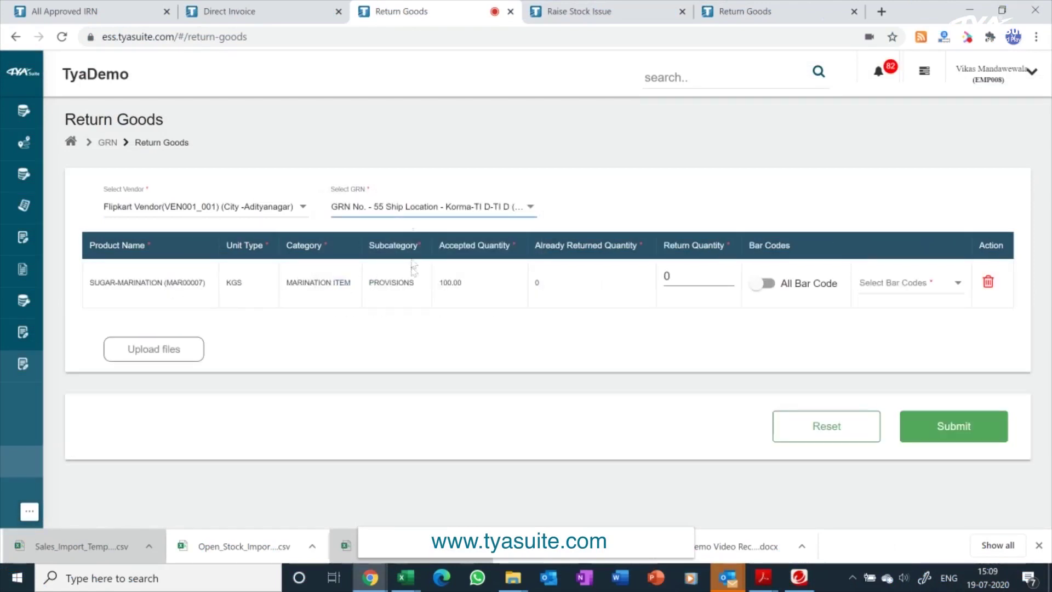
# Set the return quantity for SUGAR-MARINATION to 20, check its selectable bar codes, and try to submit the goods return
pyautogui.click(682, 272)
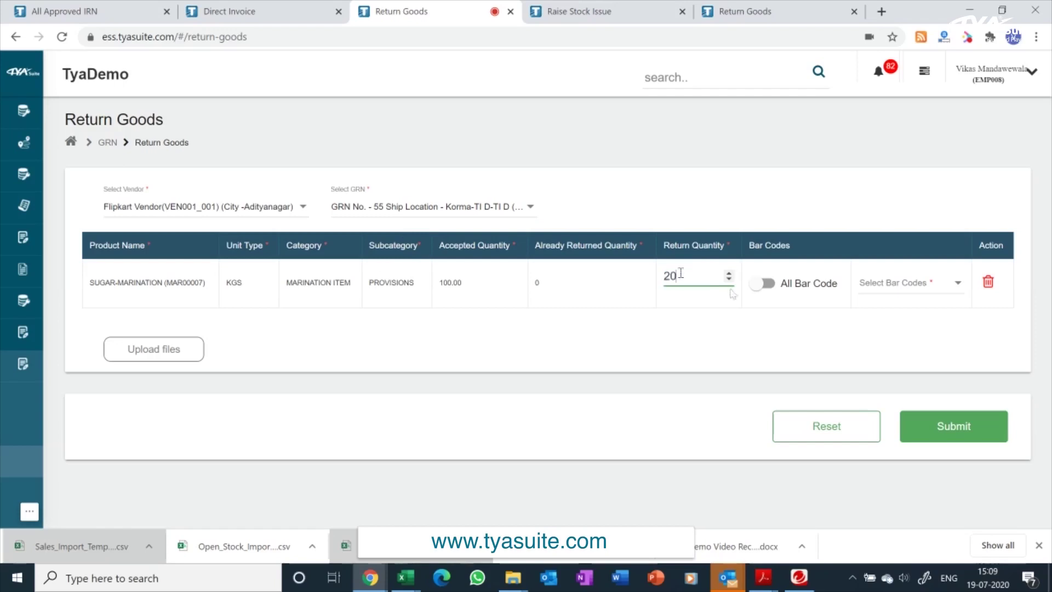
pyautogui.click(877, 288)
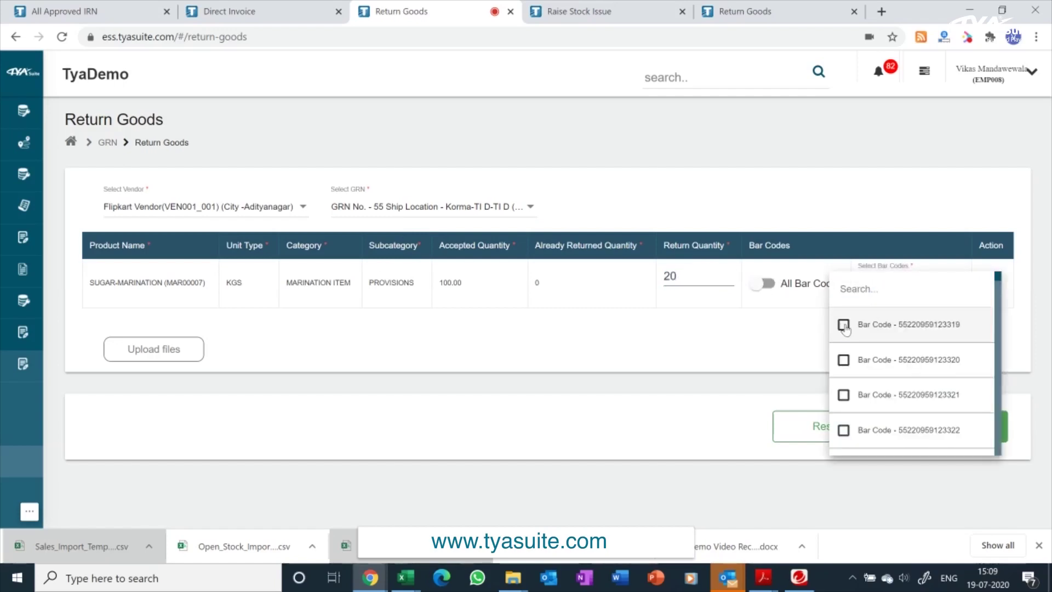
pyautogui.click(835, 178)
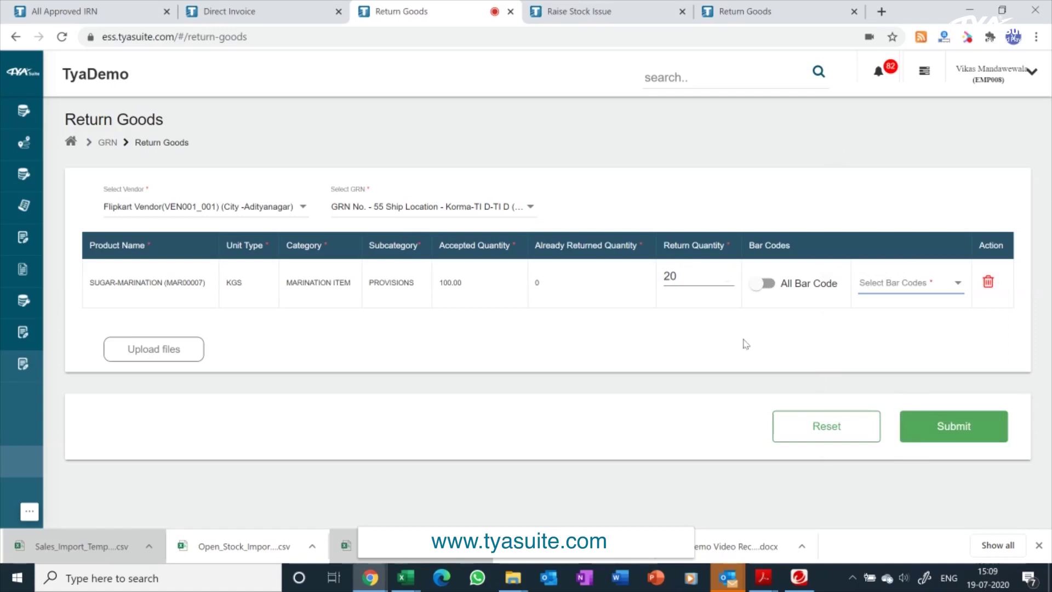
pyautogui.click(930, 429)
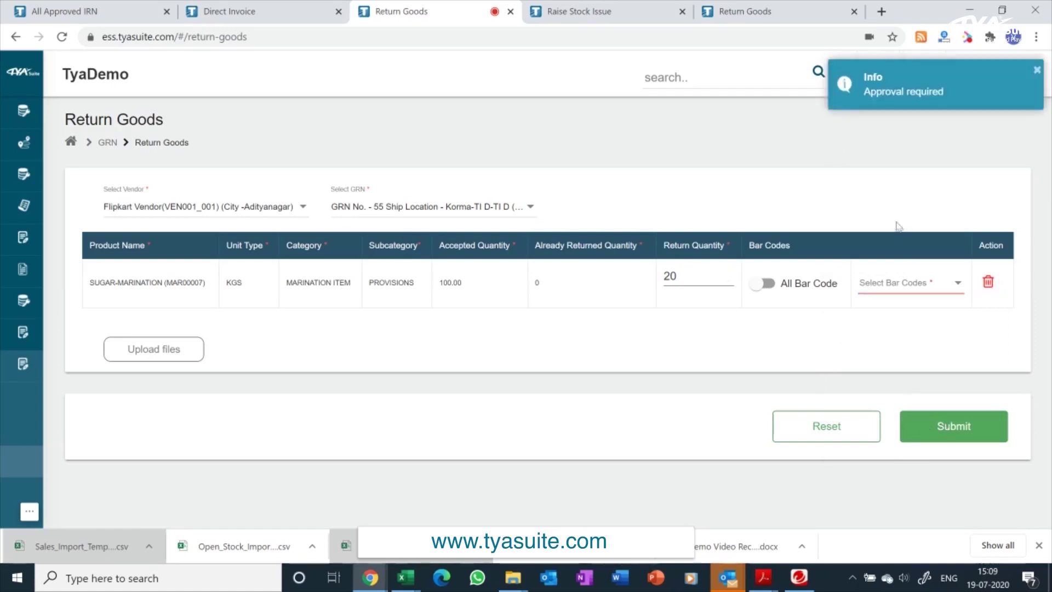
pyautogui.click(908, 101)
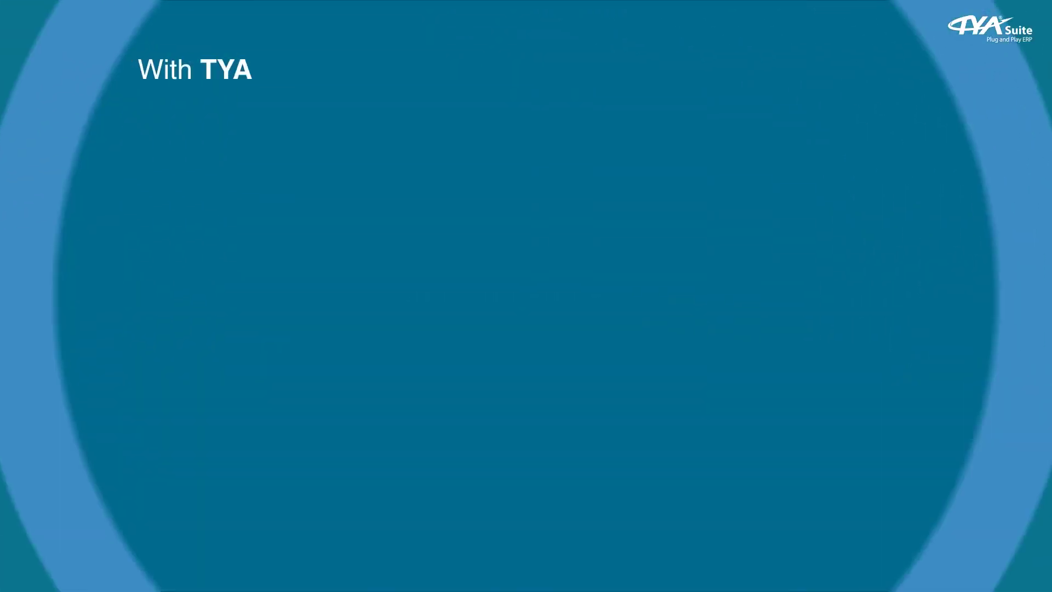